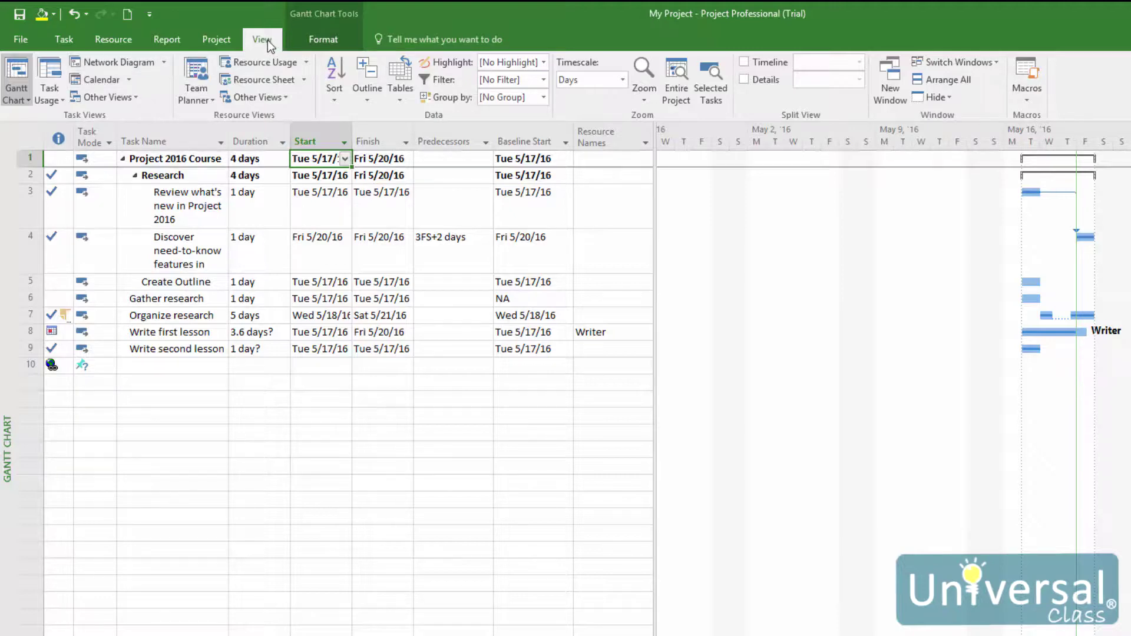
Switch to the Network Diagram view and scroll to locate the Create Outline task box
{"action": "left_click", "coordinate": [132, 65]}
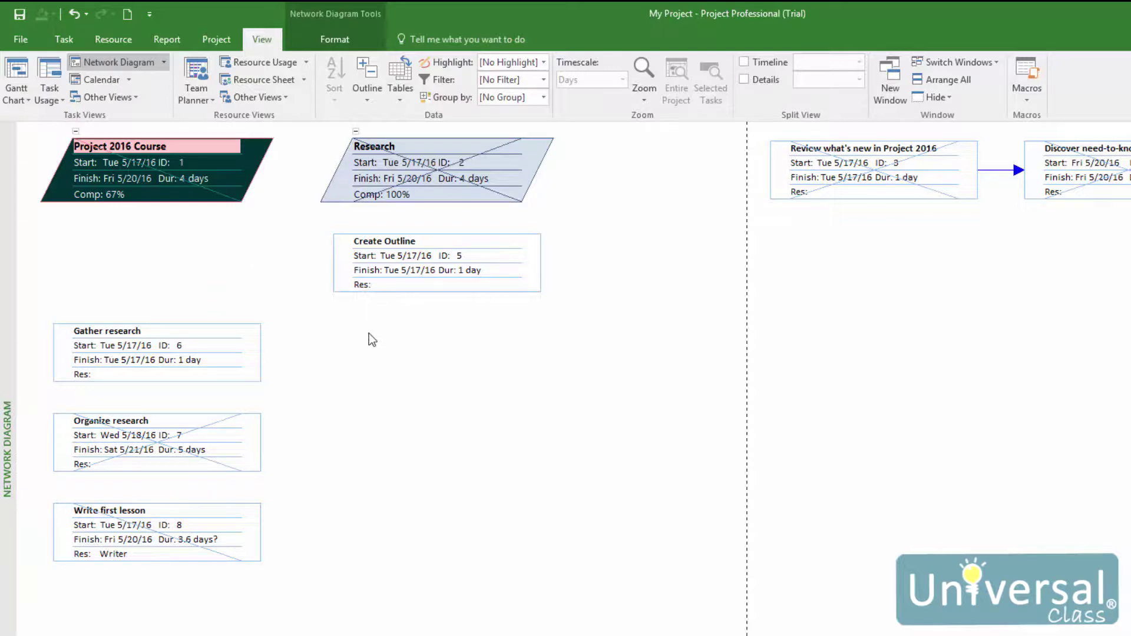
{"action": "scroll", "coordinate": [415, 400], "scroll_direction": "down", "scroll_amount": 3}
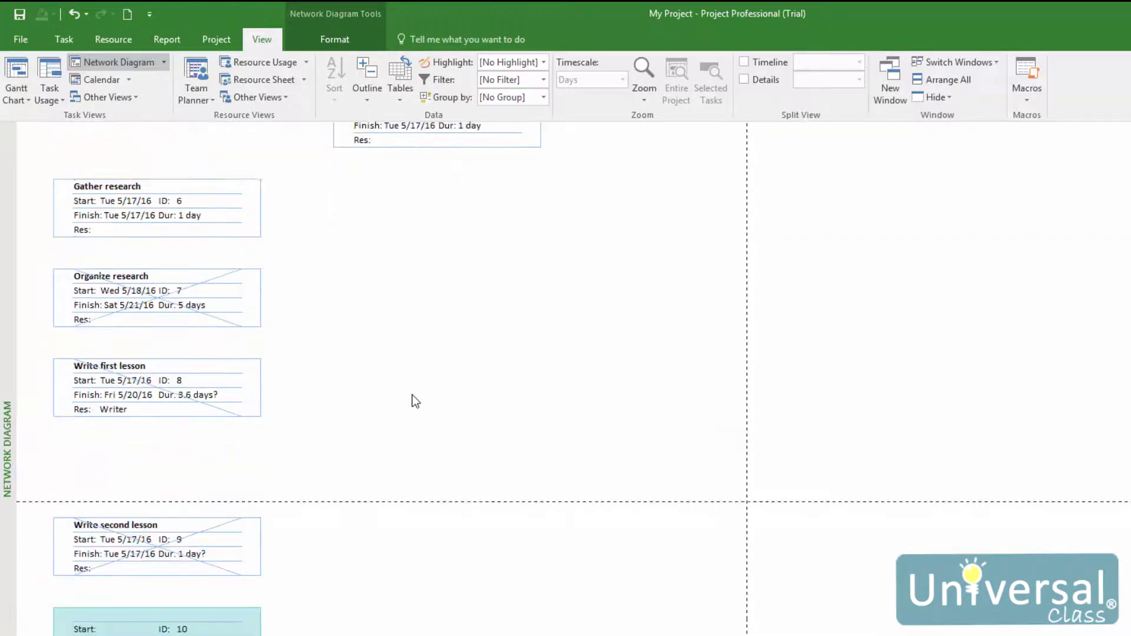
{"action": "scroll", "coordinate": [415, 401], "scroll_direction": "down", "scroll_amount": 3}
{"action": "scroll", "coordinate": [412, 400], "scroll_direction": "up", "scroll_amount": 6}
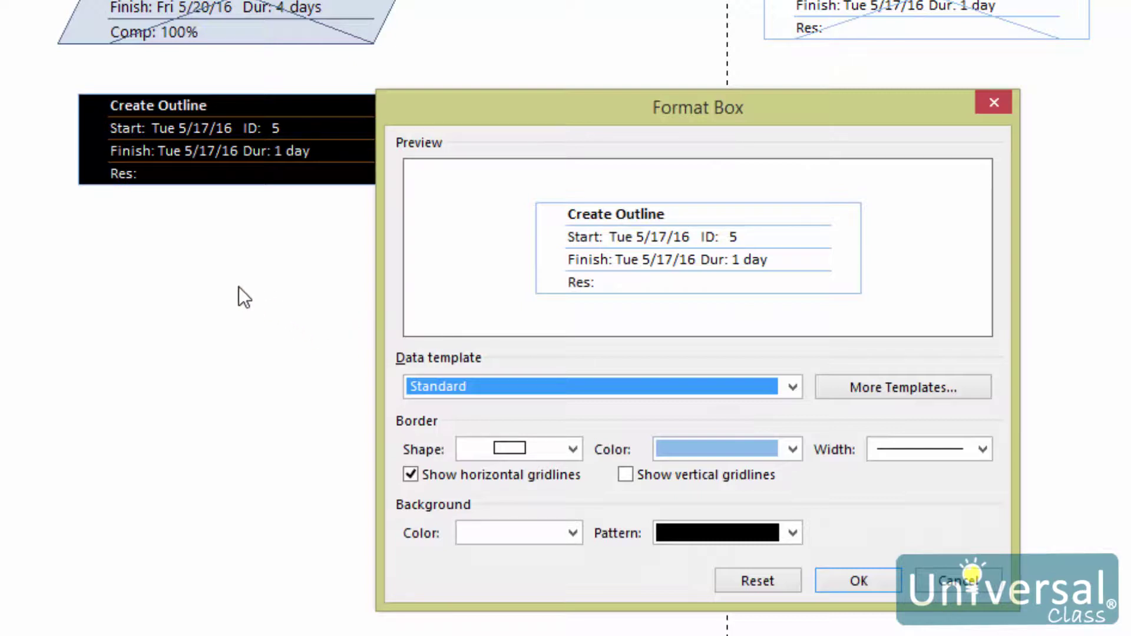
{"action": "left_click", "coordinate": [995, 103]}
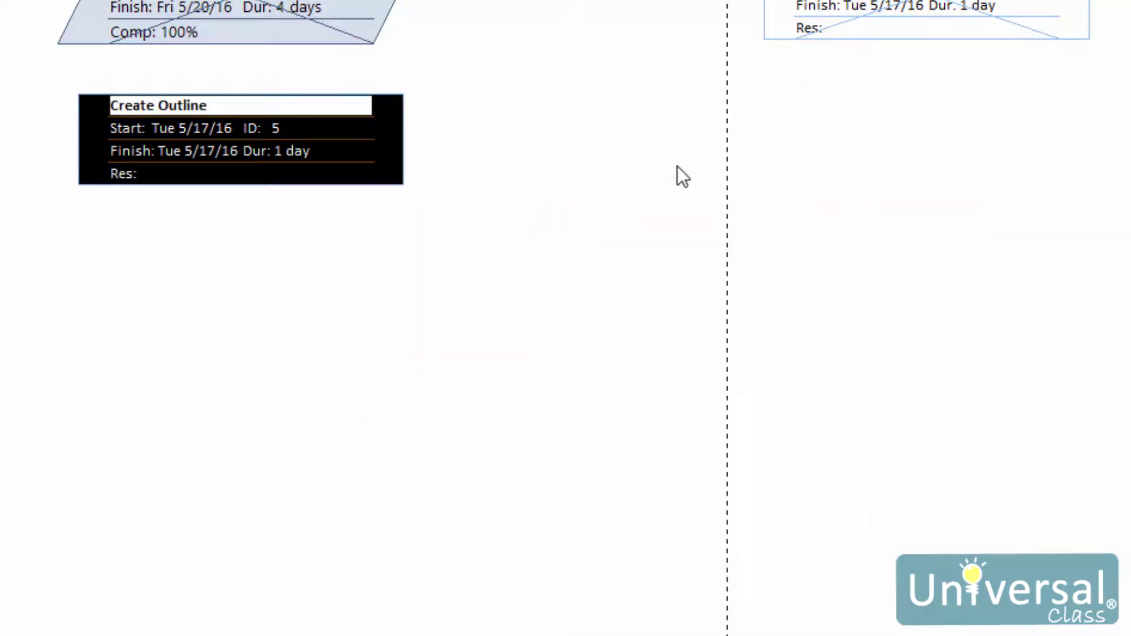
{"action": "right_click", "coordinate": [559, 194]}
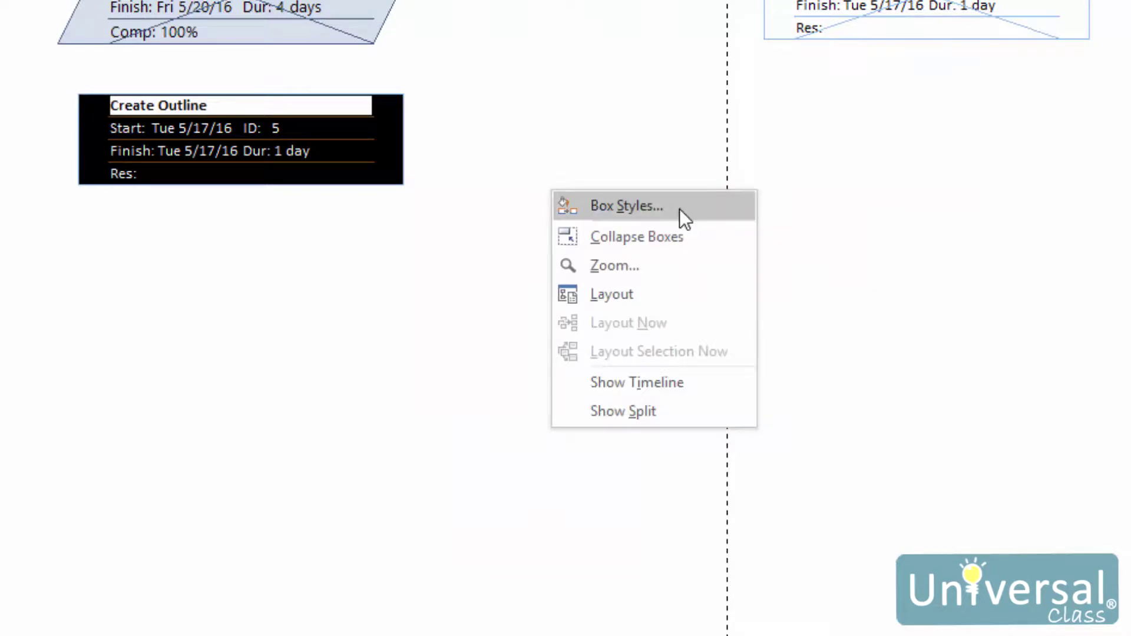
{"action": "left_click", "coordinate": [555, 103]}
{"action": "right_click", "coordinate": [387, 119]}
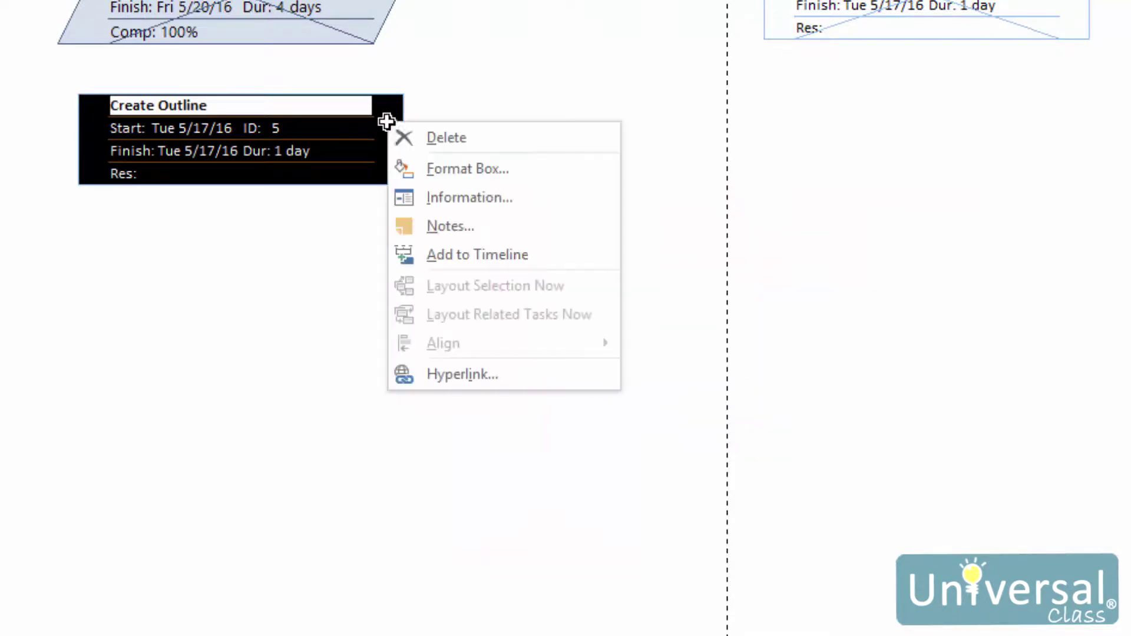
{"action": "left_click", "coordinate": [483, 169]}
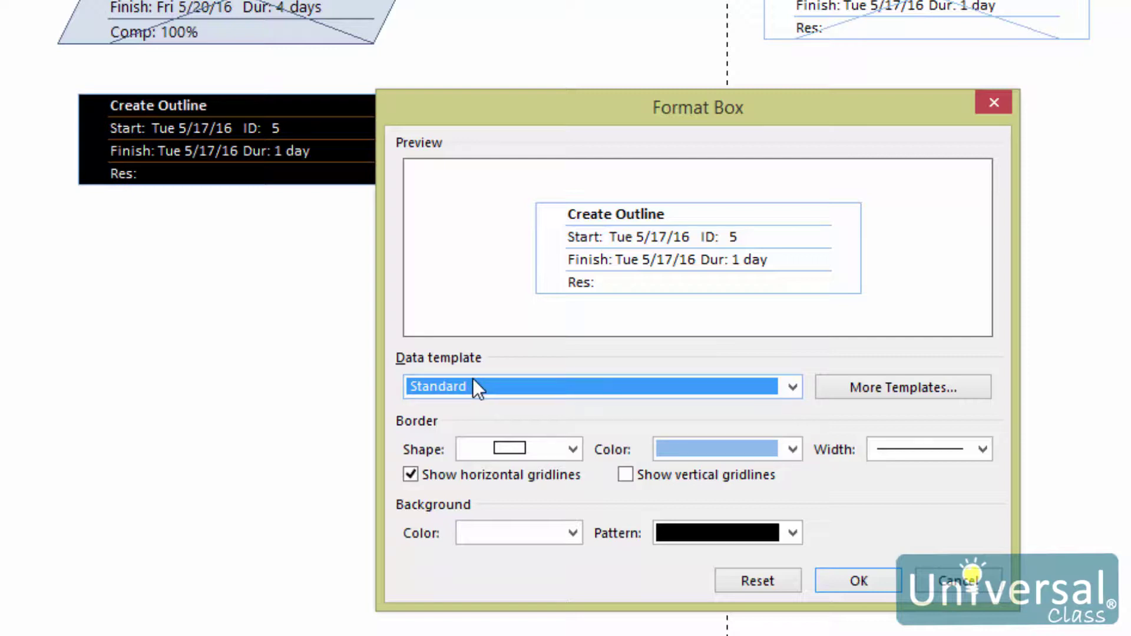
{"action": "left_click", "coordinate": [504, 384]}
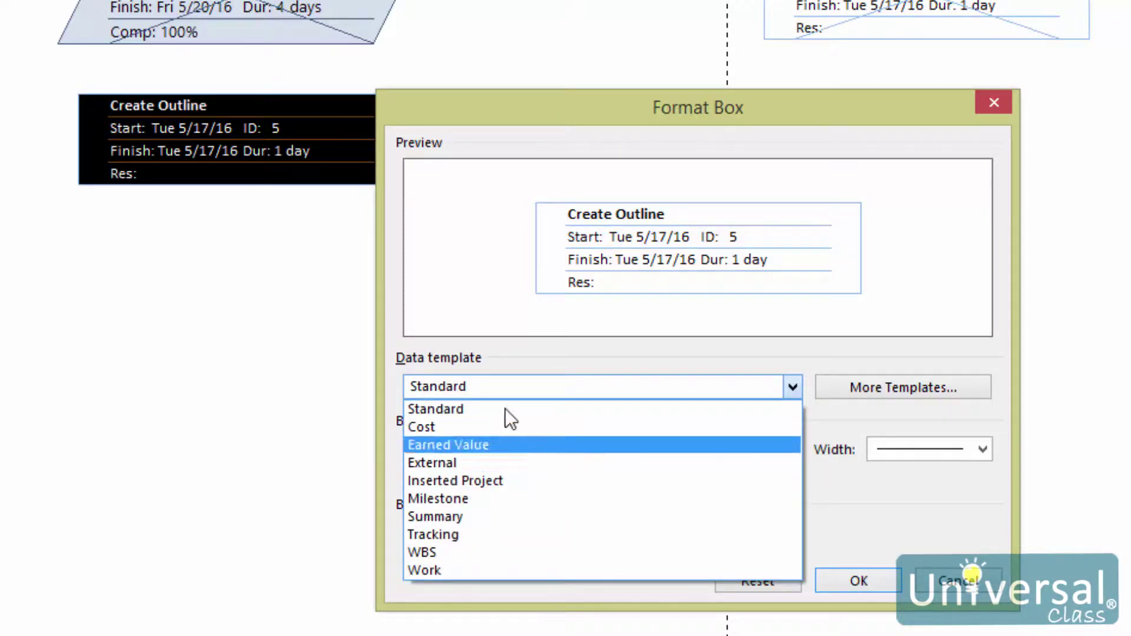
{"action": "left_click", "coordinate": [546, 362]}
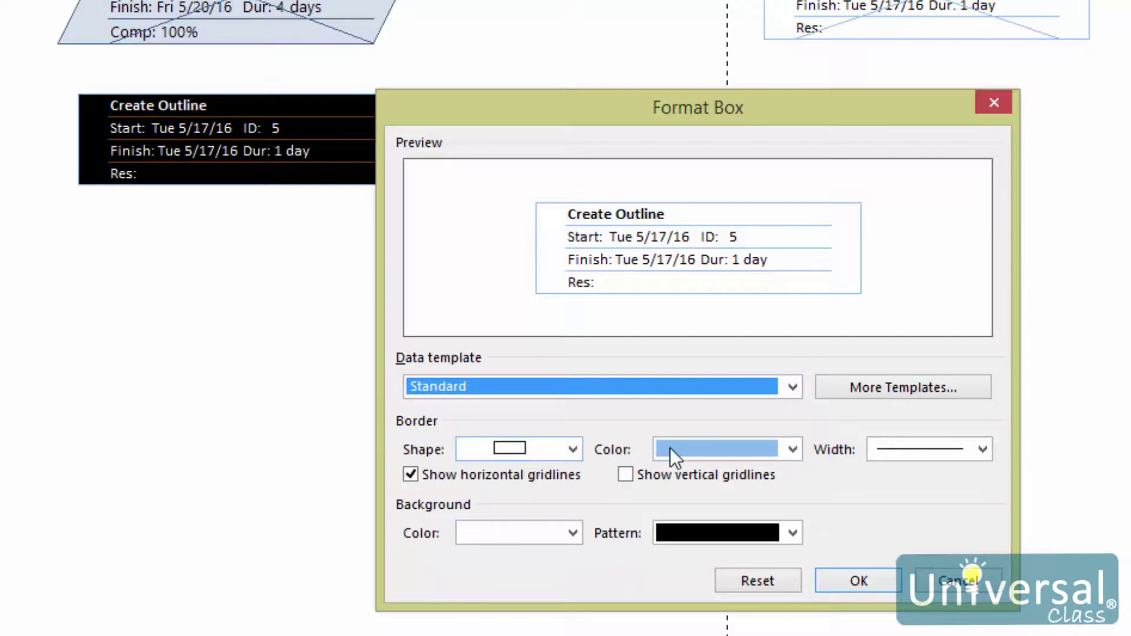
Set the Create Outline box border to dark green with a thicker width and its background to gold
{"action": "left_click", "coordinate": [692, 446]}
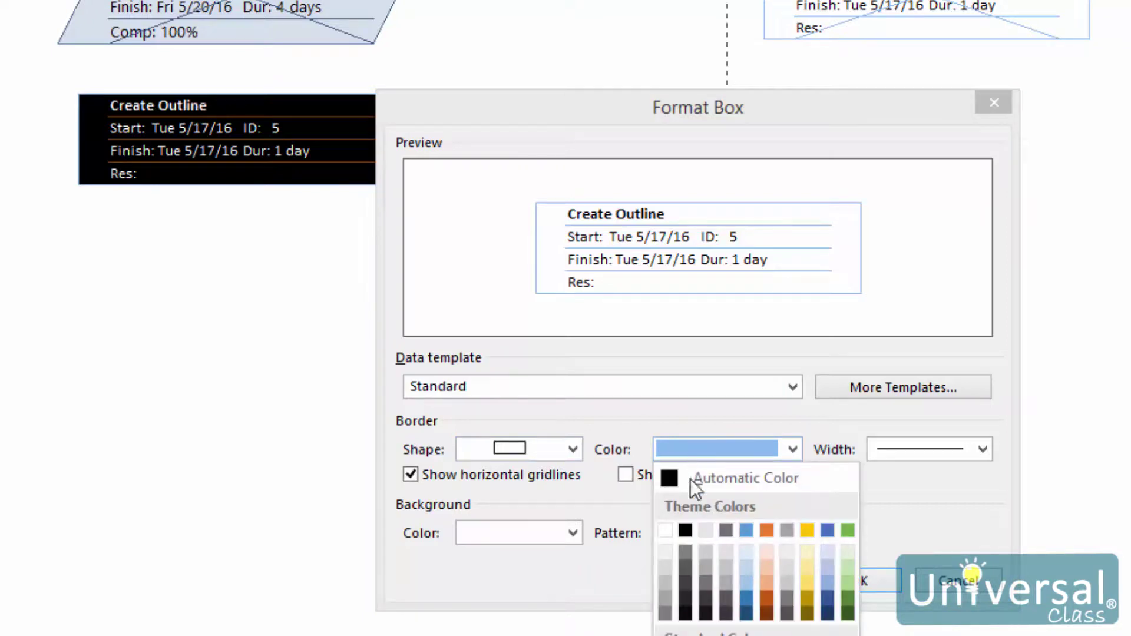
{"action": "left_click", "coordinate": [848, 598]}
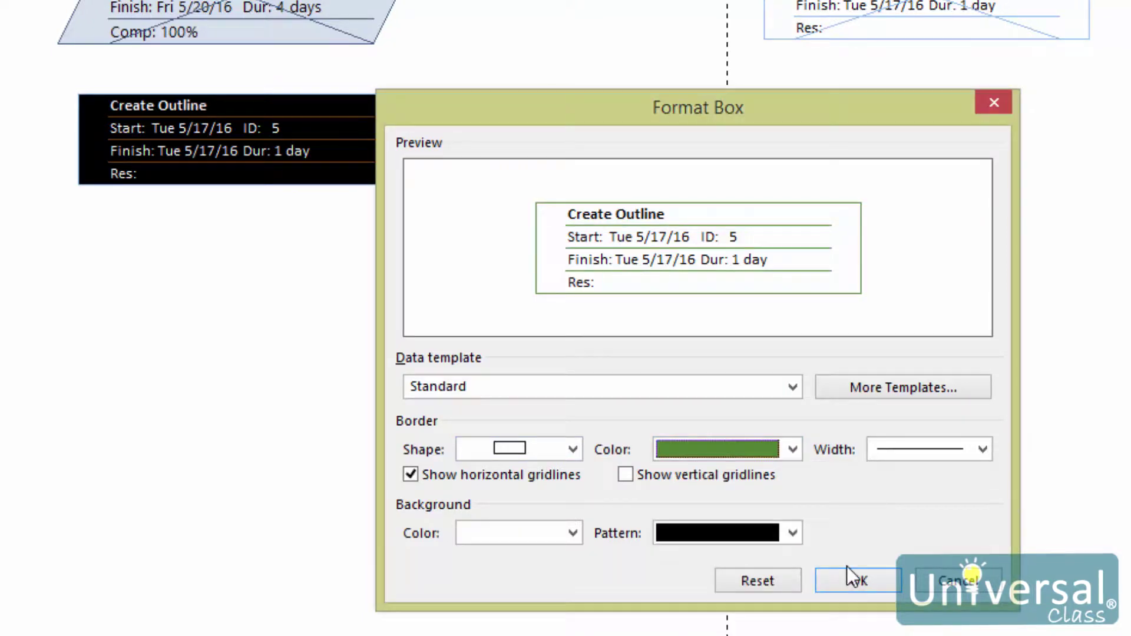
{"action": "left_click", "coordinate": [914, 451]}
{"action": "left_click", "coordinate": [915, 489]}
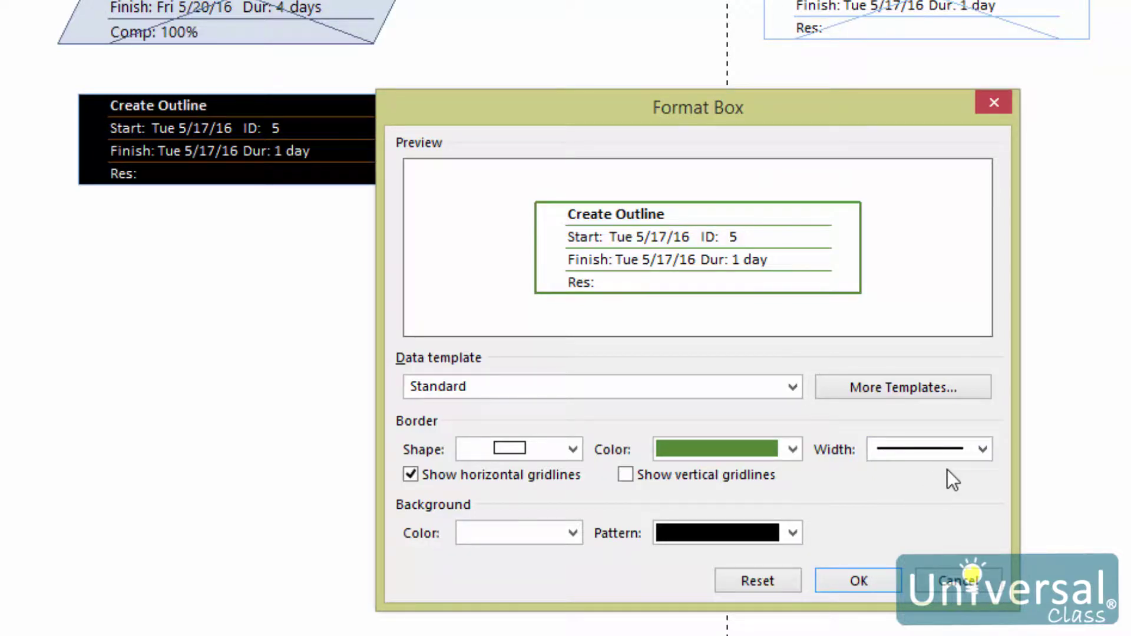
{"action": "left_click", "coordinate": [572, 533]}
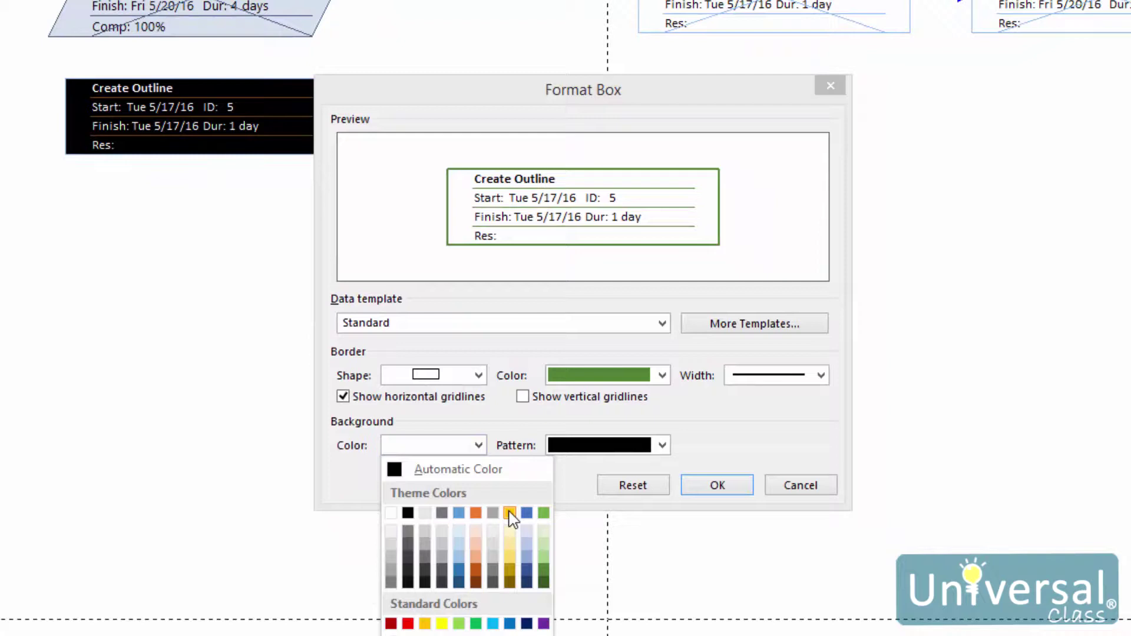
{"action": "left_click", "coordinate": [508, 517]}
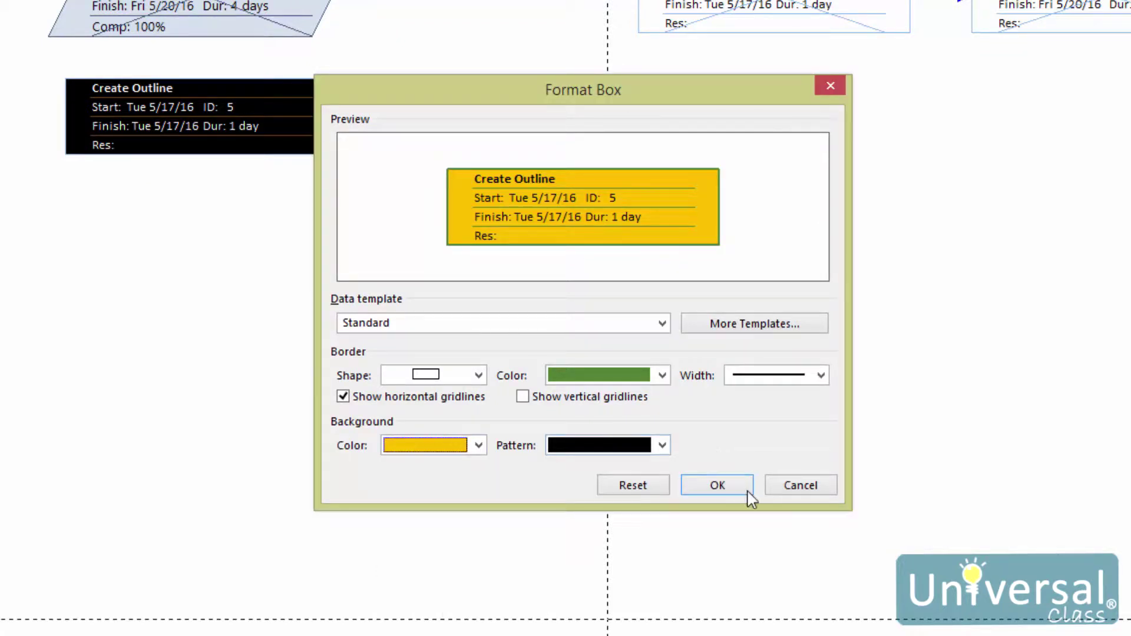
{"action": "left_click", "coordinate": [728, 491]}
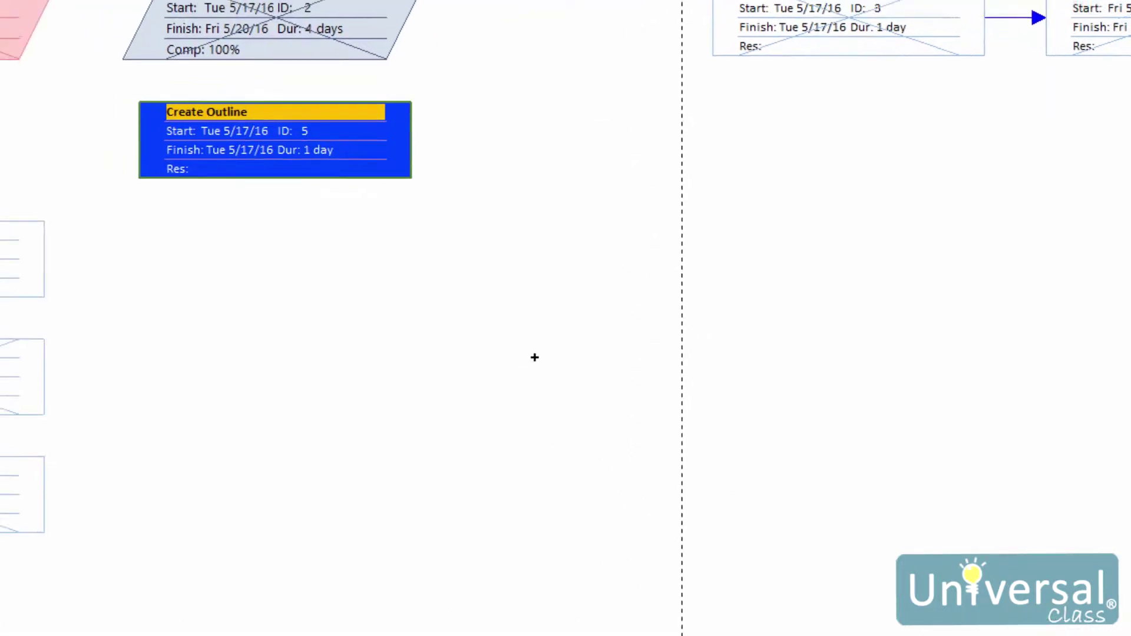
{"action": "left_click", "coordinate": [22, 252]}
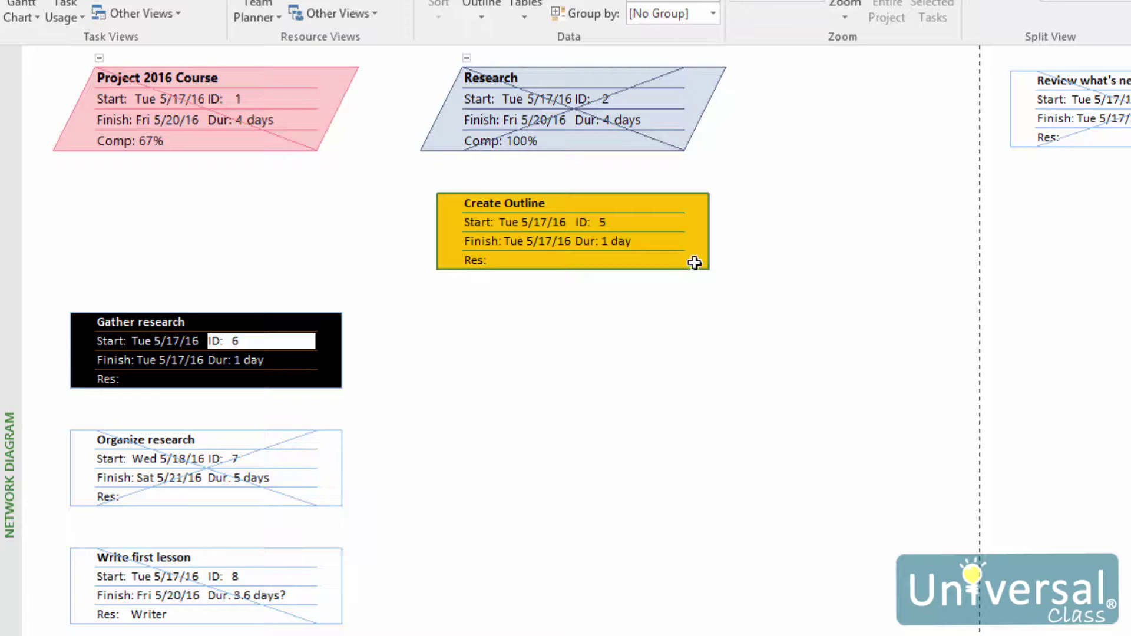
{"action": "right_click", "coordinate": [713, 282]}
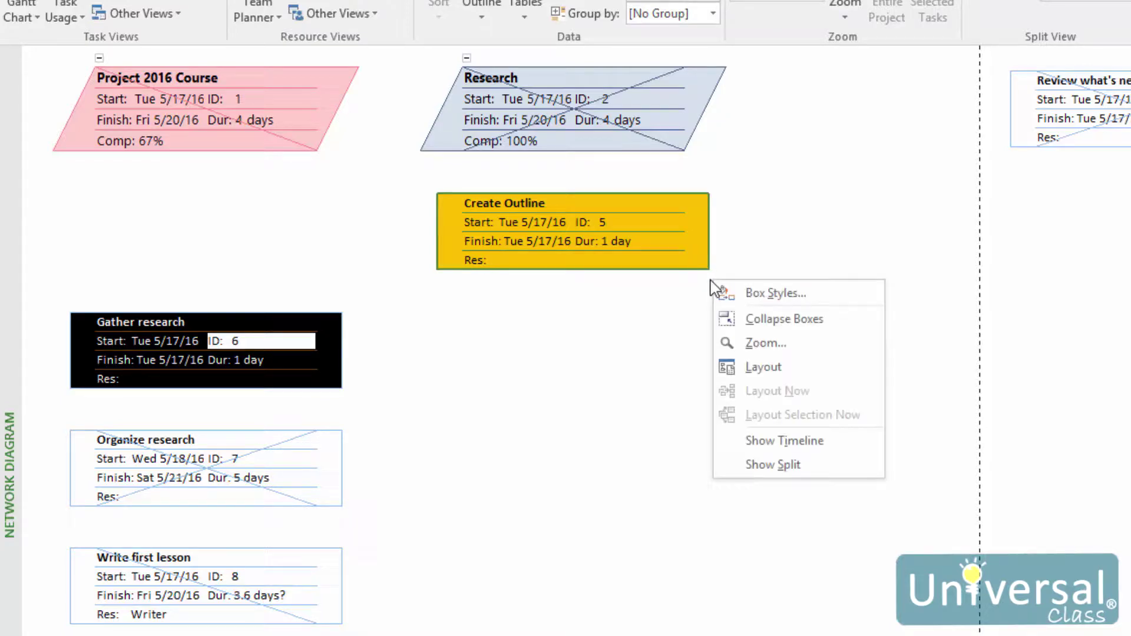
{"action": "left_click", "coordinate": [796, 369]}
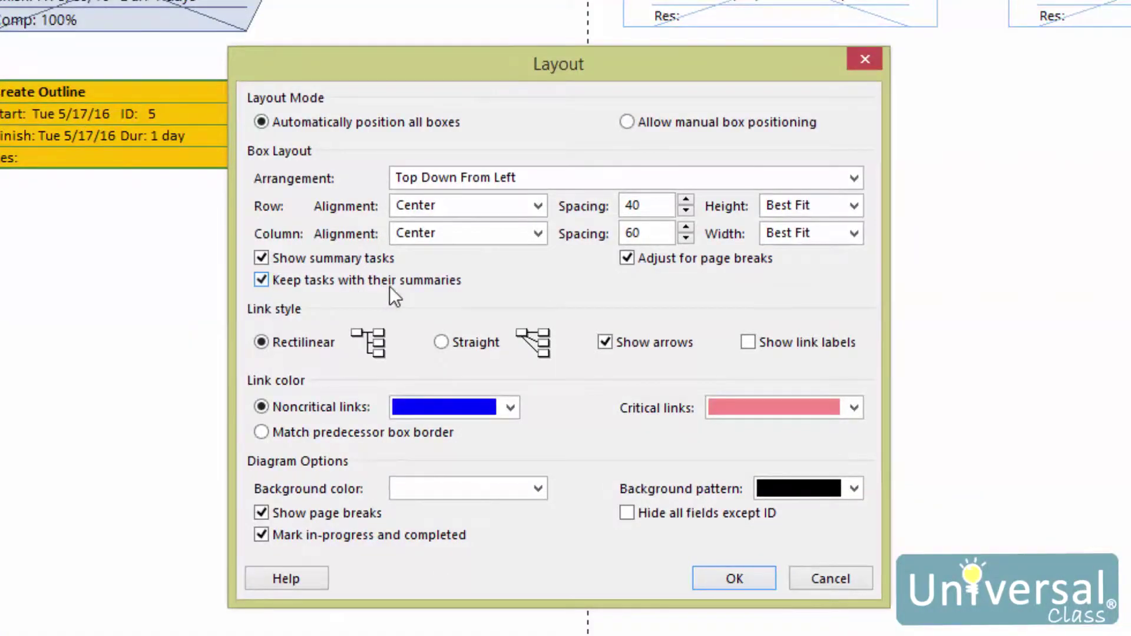
{"action": "left_click", "coordinate": [863, 60]}
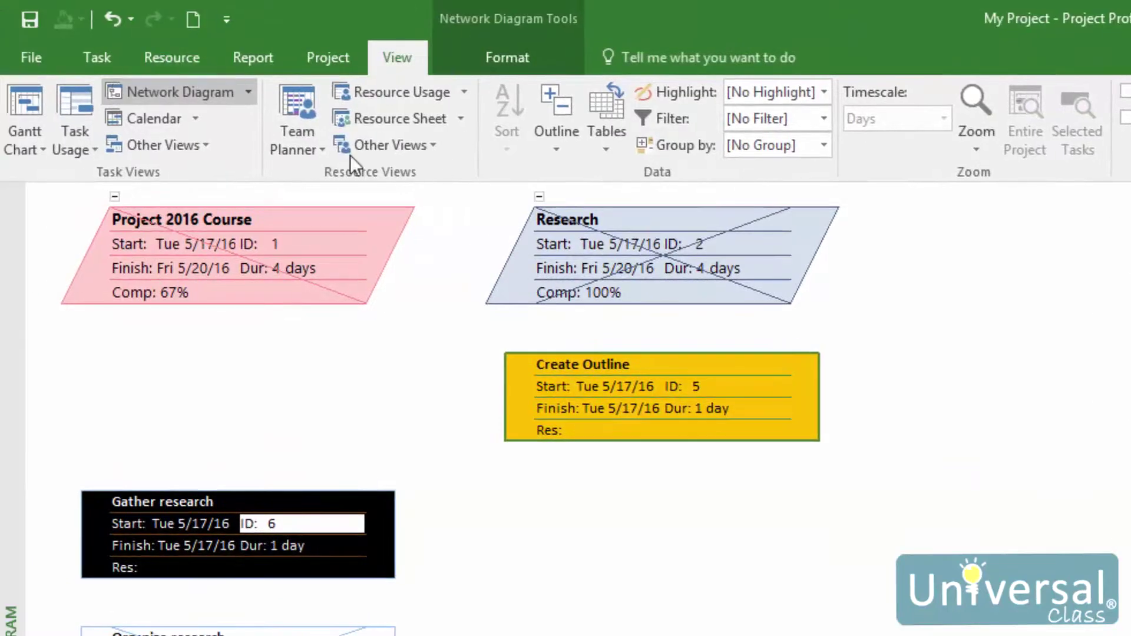
Show the tasks in Calendar view for May 2016, accepting the calendar's Layout settings unchanged
{"action": "left_click", "coordinate": [151, 122]}
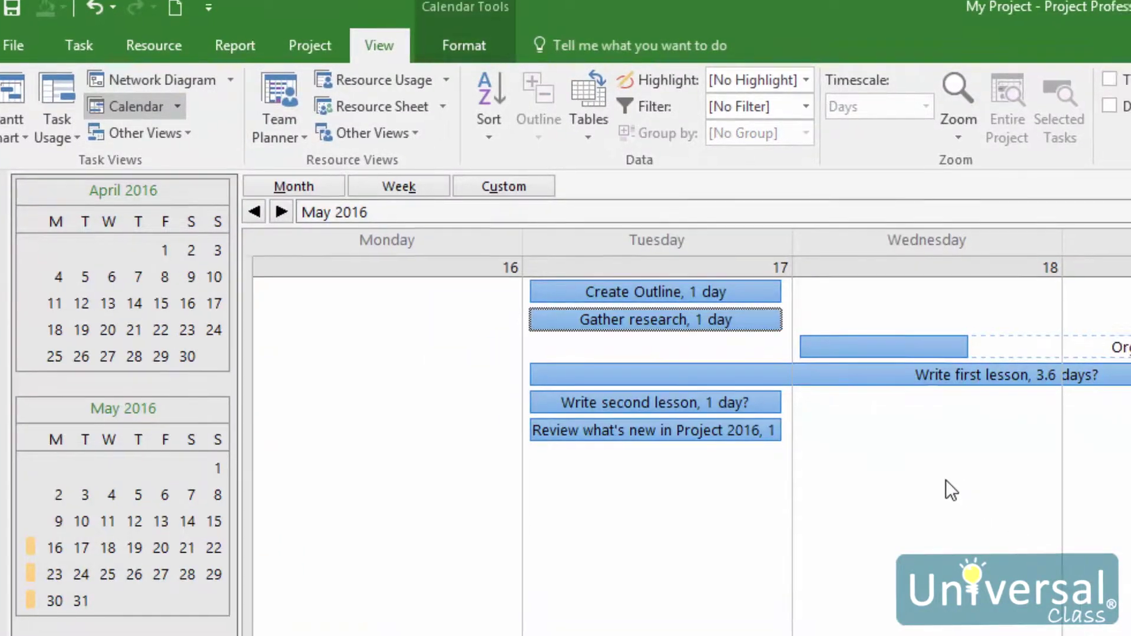
{"action": "right_click", "coordinate": [964, 486]}
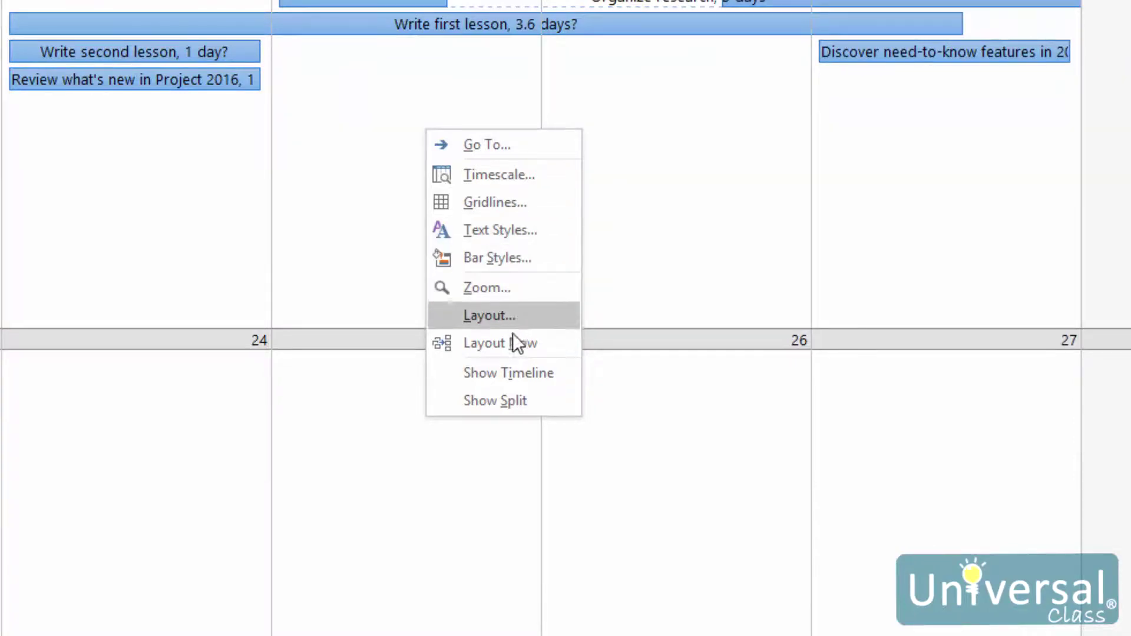
{"action": "left_click", "coordinate": [502, 317]}
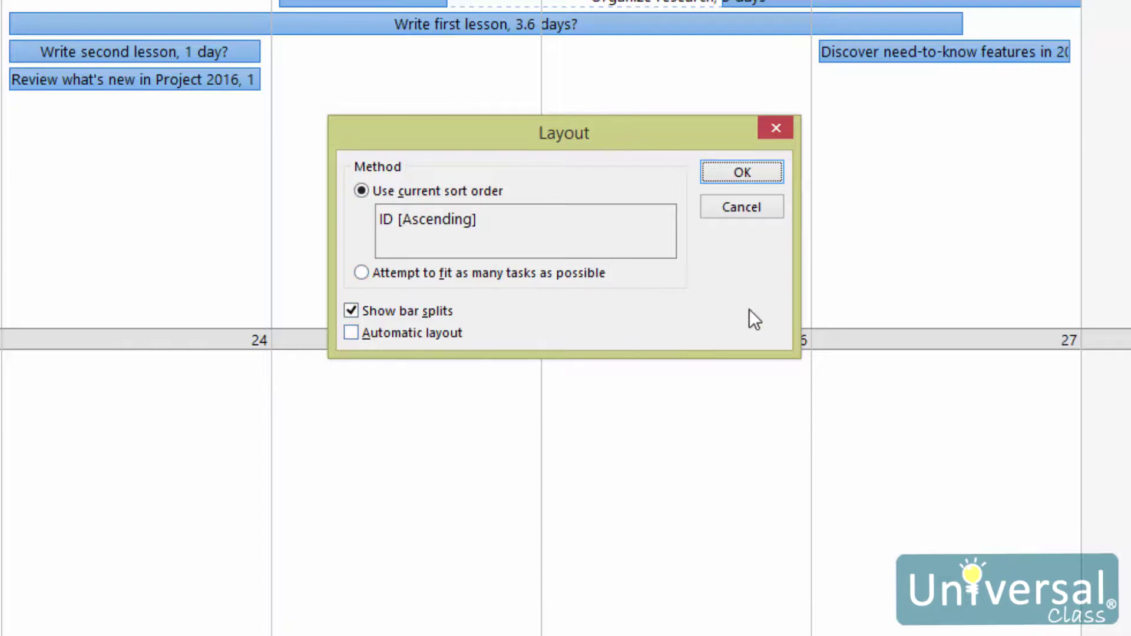
{"action": "left_click", "coordinate": [747, 172]}
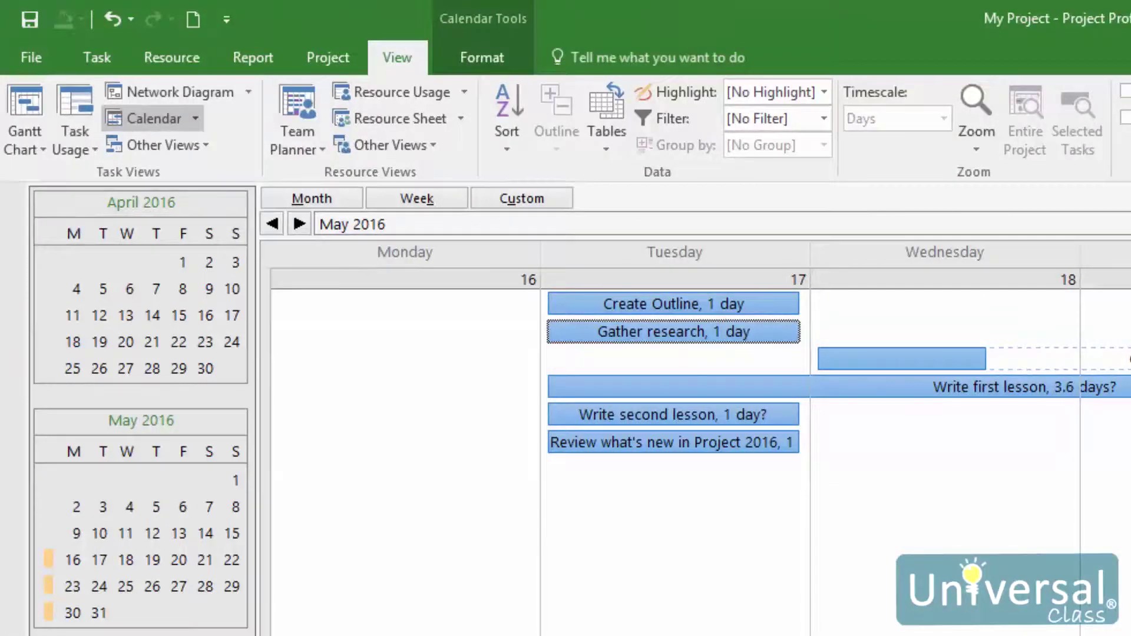
Switch back to the Network Diagram view, leaving its Layout settings unchanged
{"action": "left_click", "coordinate": [183, 91]}
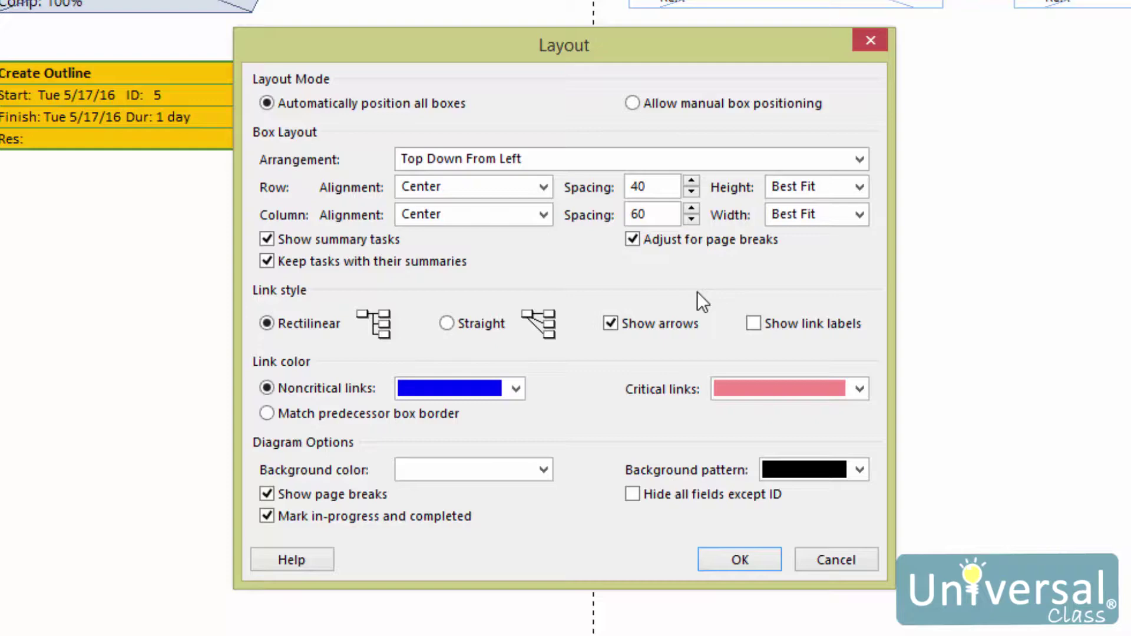
{"action": "left_click", "coordinate": [871, 40]}
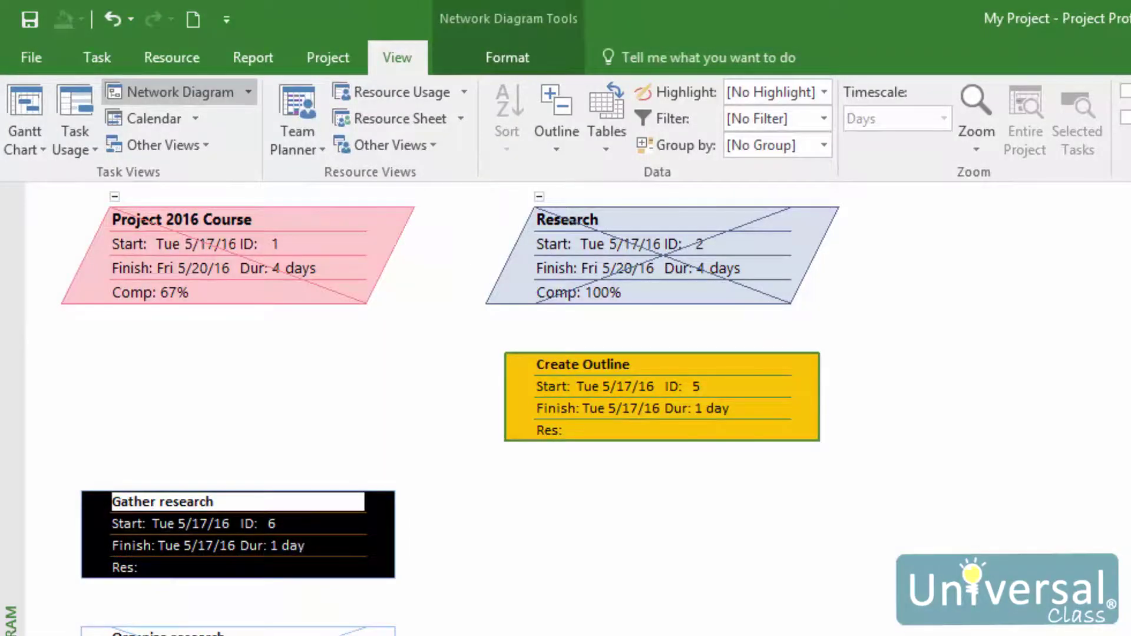
Return to the Gantt Chart view and view its Layout settings for the chart area
{"action": "left_click", "coordinate": [28, 105]}
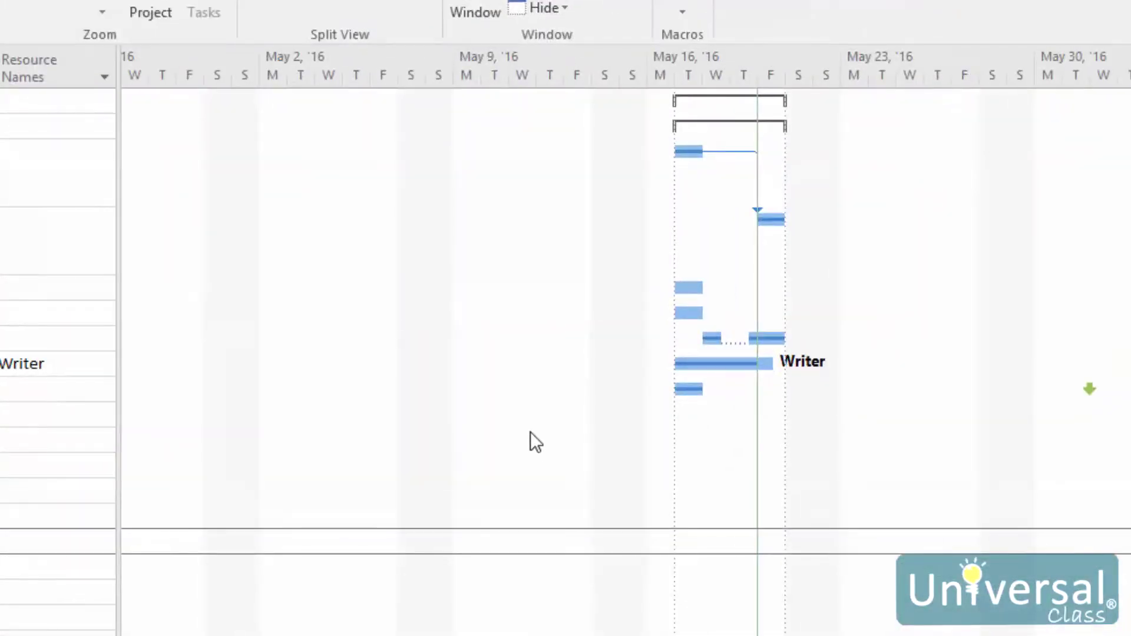
{"action": "right_click", "coordinate": [531, 433]}
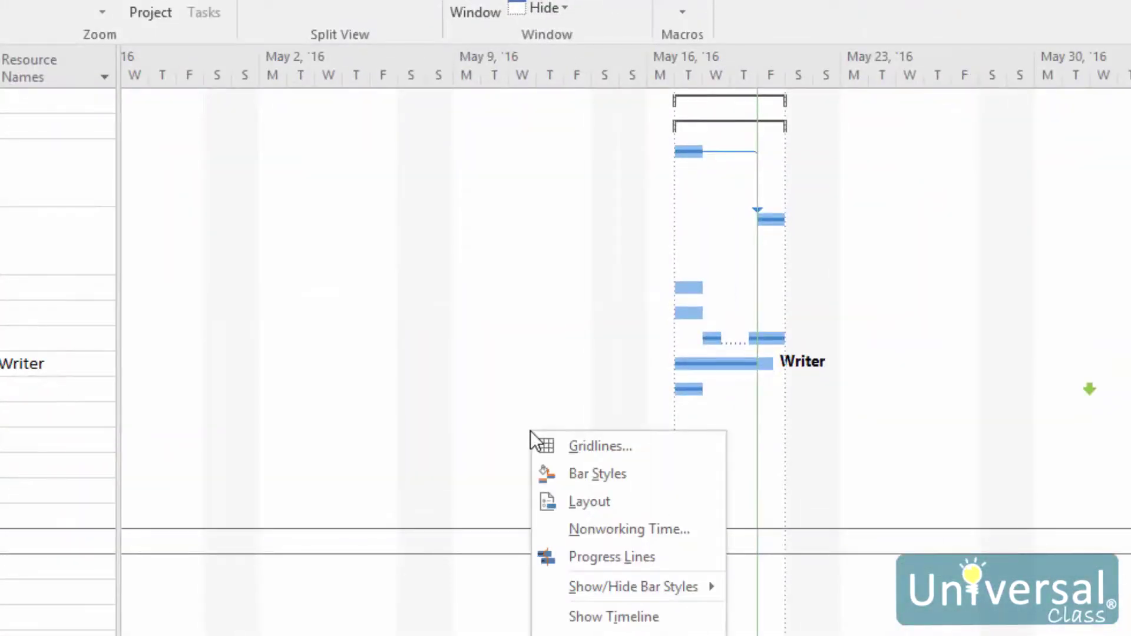
{"action": "left_click", "coordinate": [595, 500]}
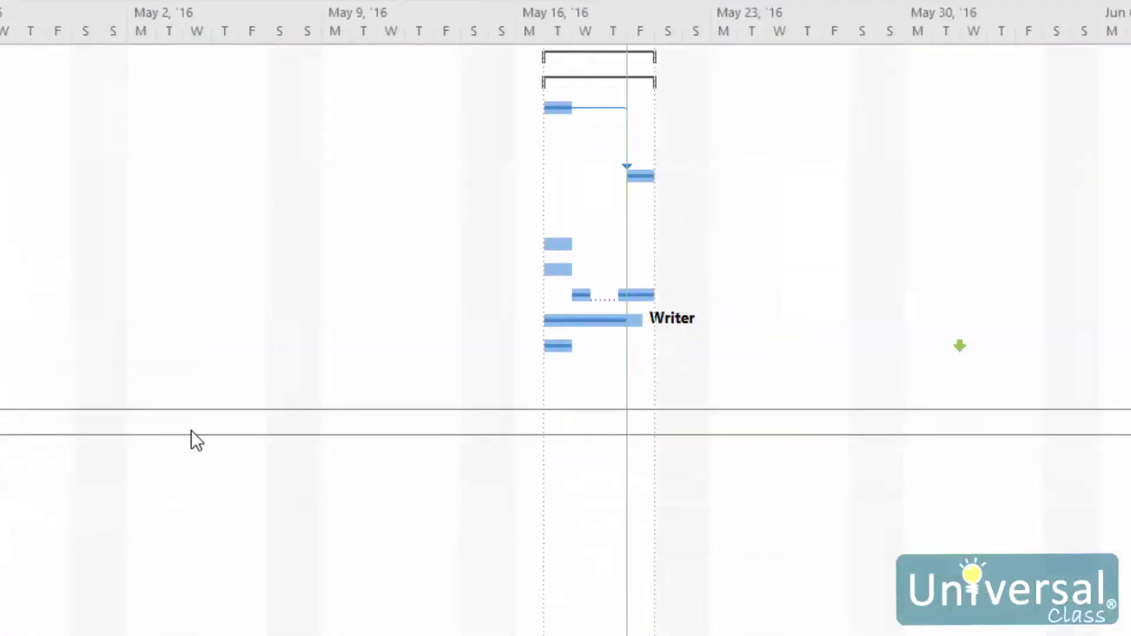
Make Gantt row gridlines solid, with a dashed line at an interval of every 2 rows
{"action": "right_click", "coordinate": [396, 411]}
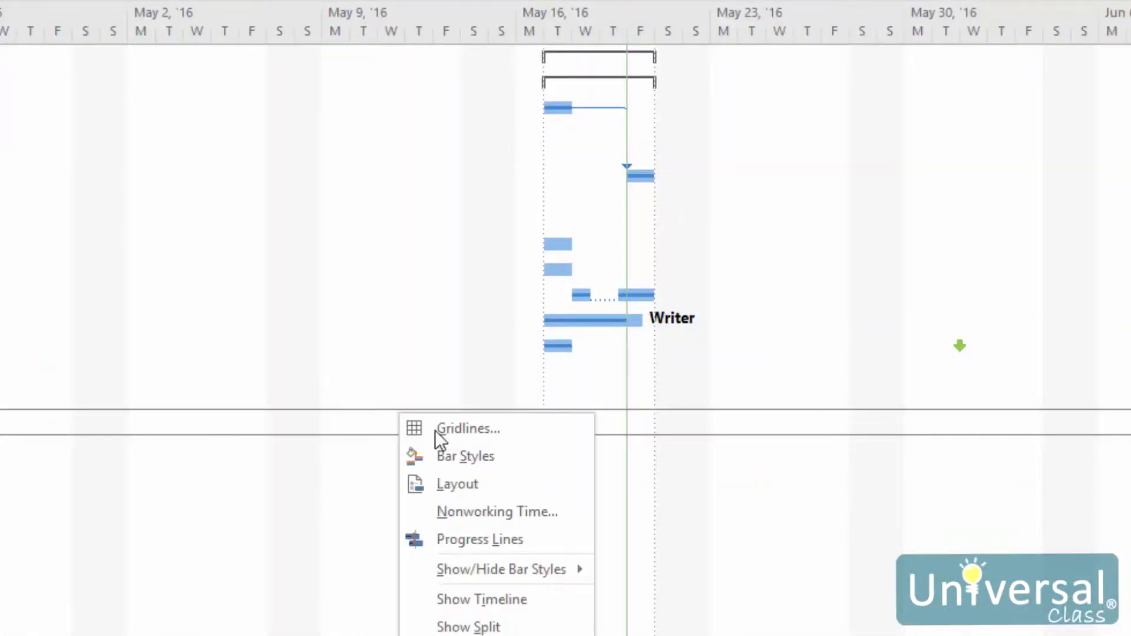
{"action": "left_click", "coordinate": [454, 435]}
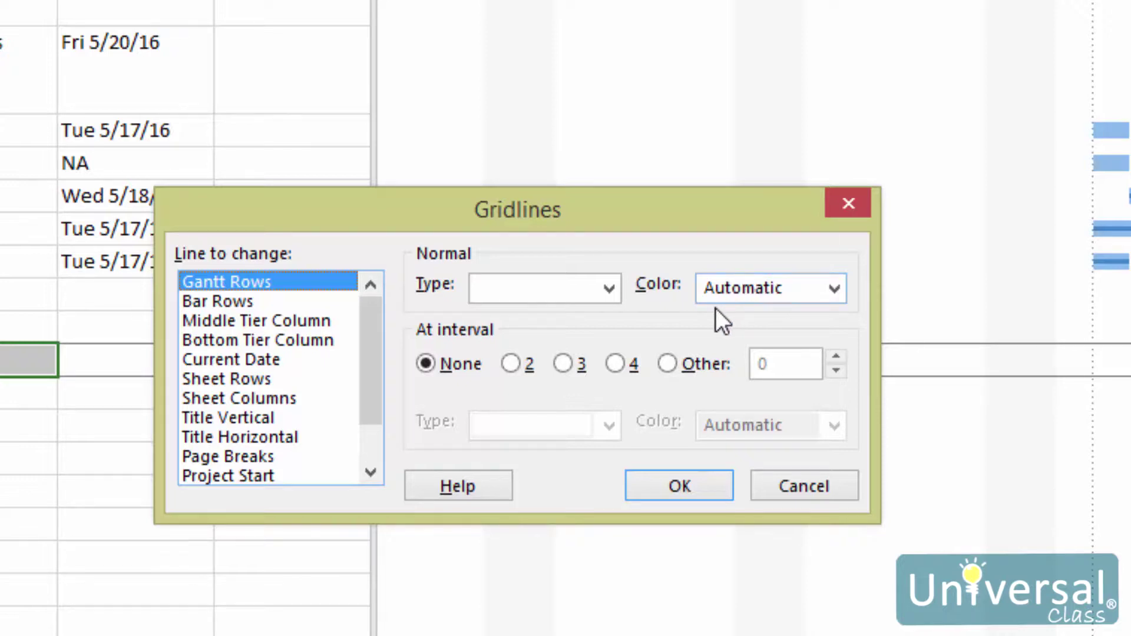
{"action": "left_click", "coordinate": [609, 289]}
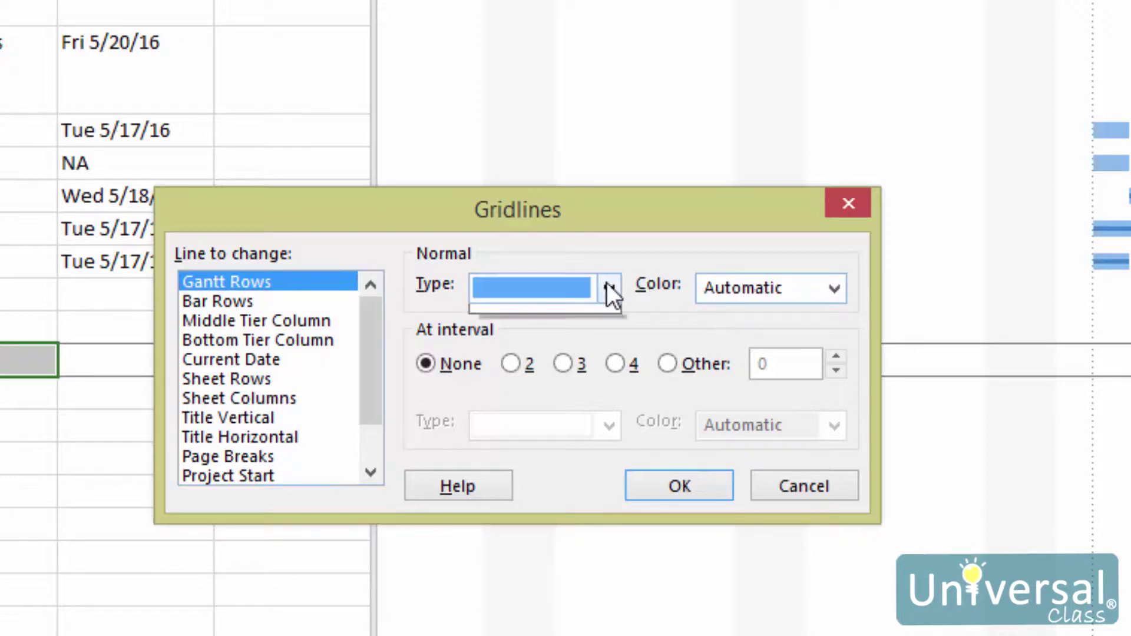
{"action": "left_click", "coordinate": [581, 337]}
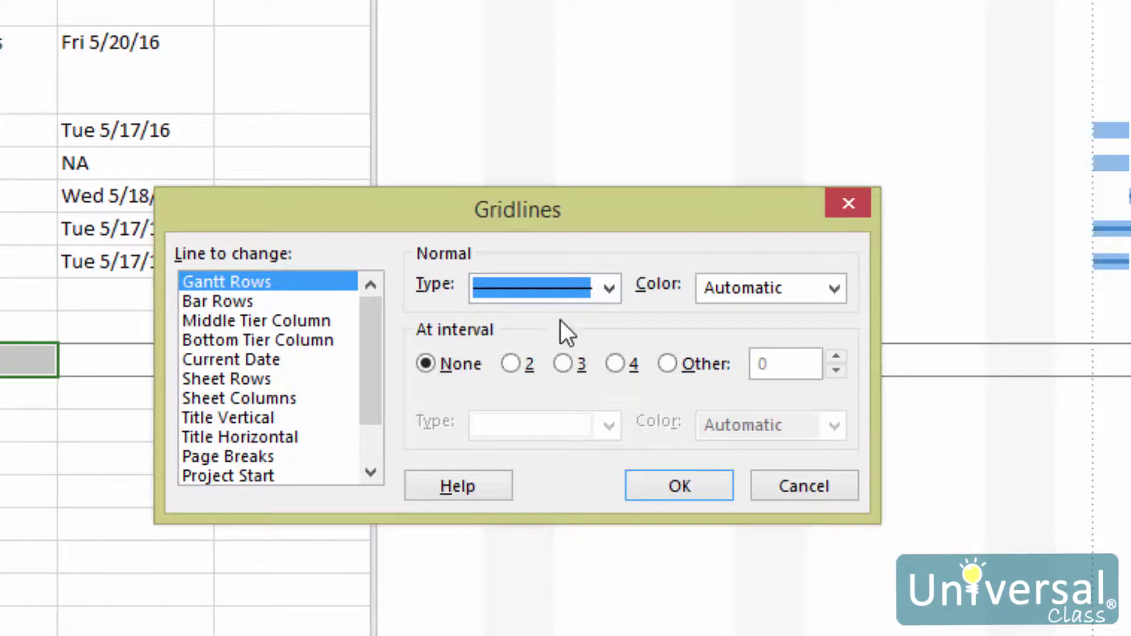
{"action": "left_click", "coordinate": [513, 362]}
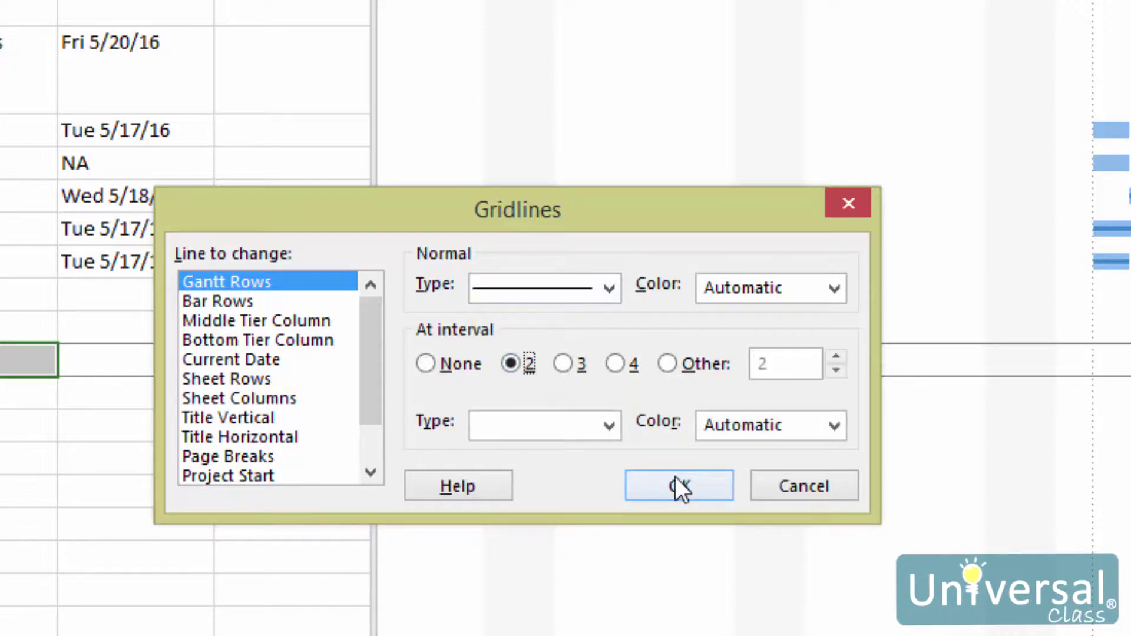
{"action": "left_click", "coordinate": [607, 426]}
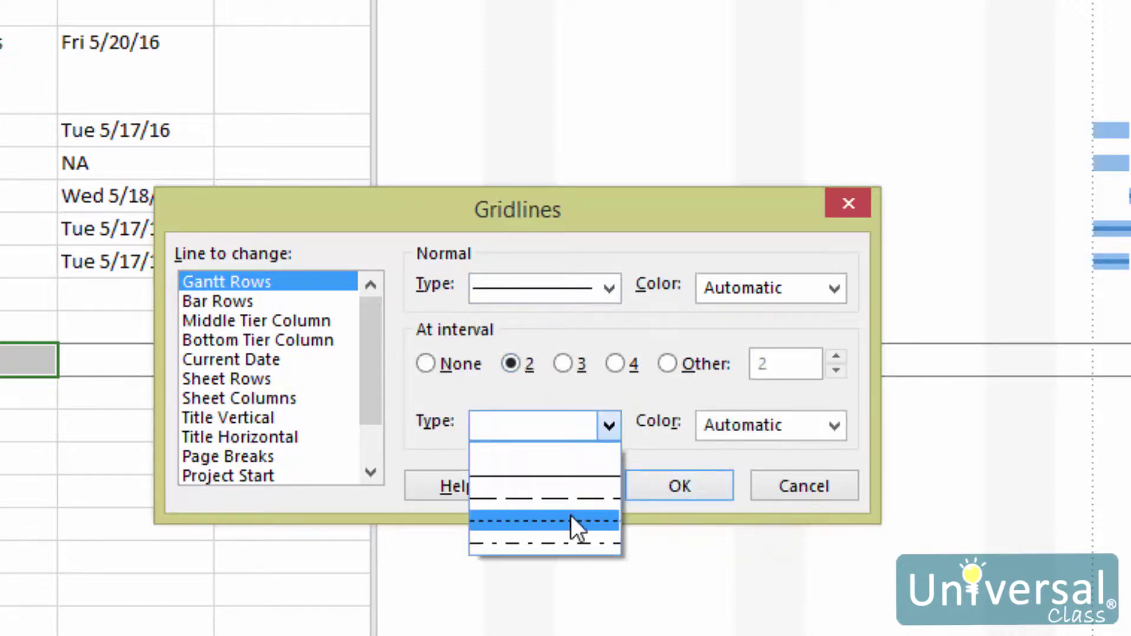
{"action": "left_click", "coordinate": [575, 522]}
{"action": "left_click", "coordinate": [672, 488]}
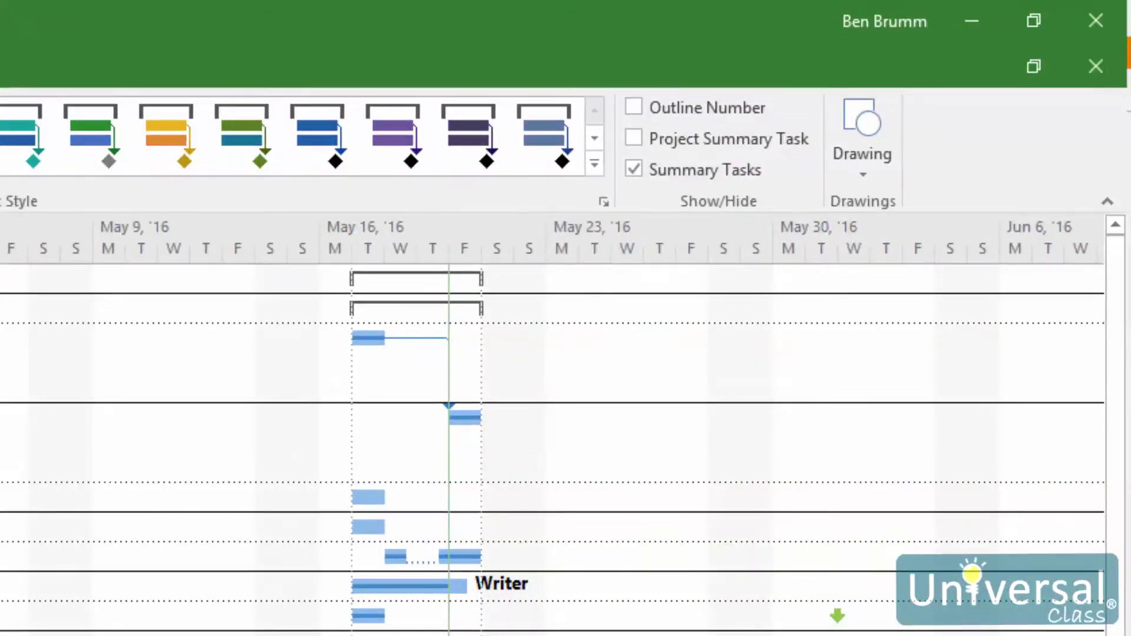
Draw an oval shape in the Gantt chart area just below the task bars
{"action": "left_click", "coordinate": [865, 175]}
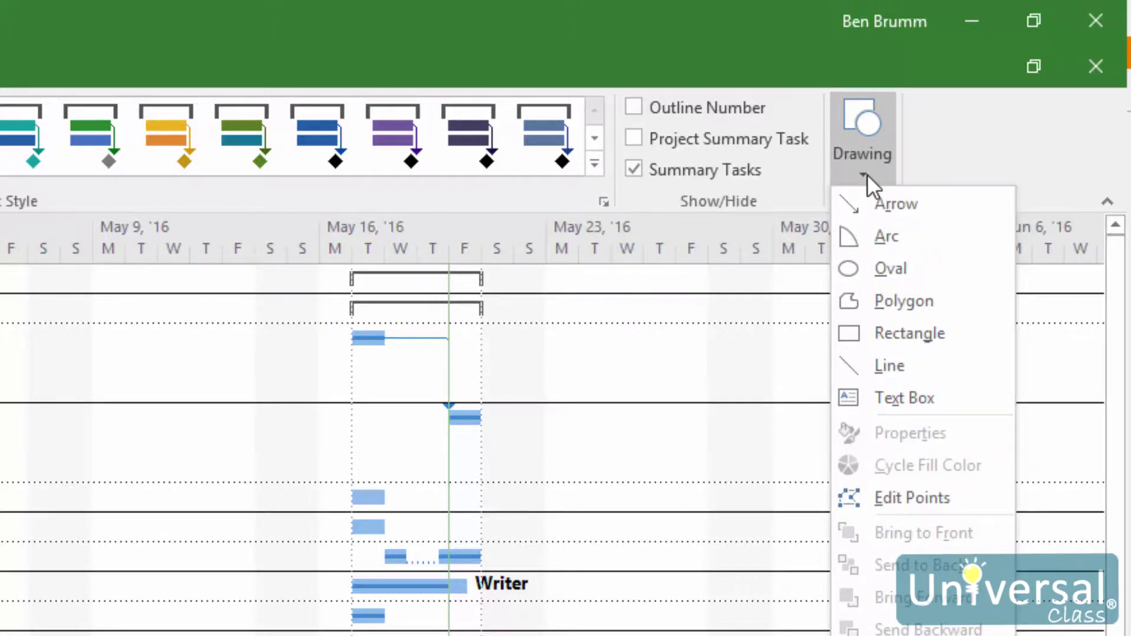
{"action": "left_click", "coordinate": [903, 252]}
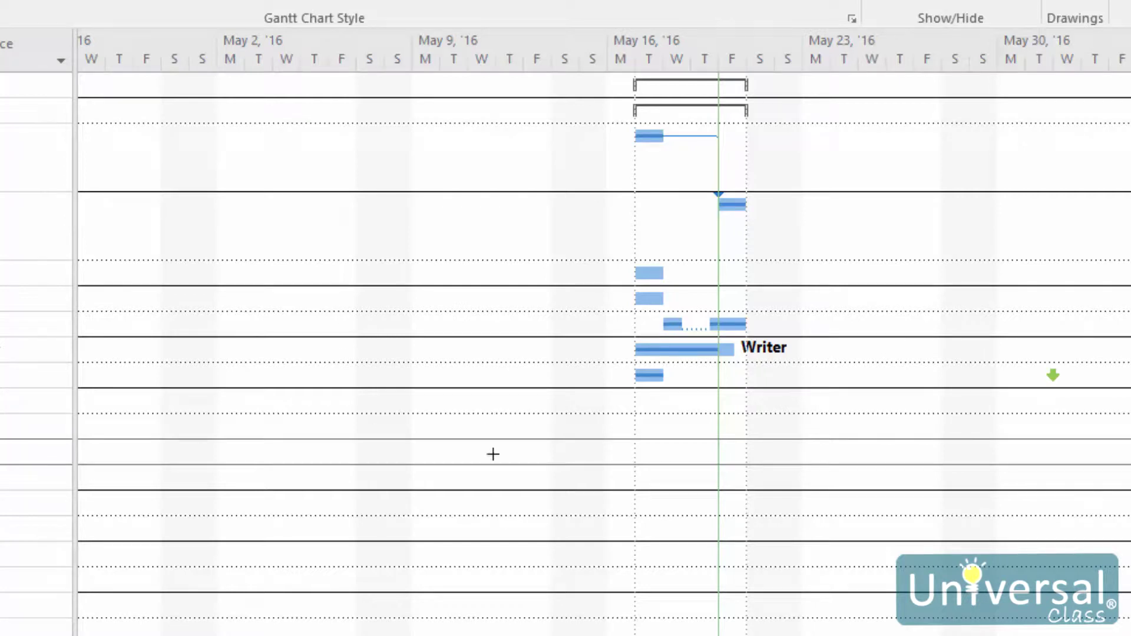
{"action": "left_click_drag", "start_coordinate": [419, 402], "coordinate": [531, 475]}
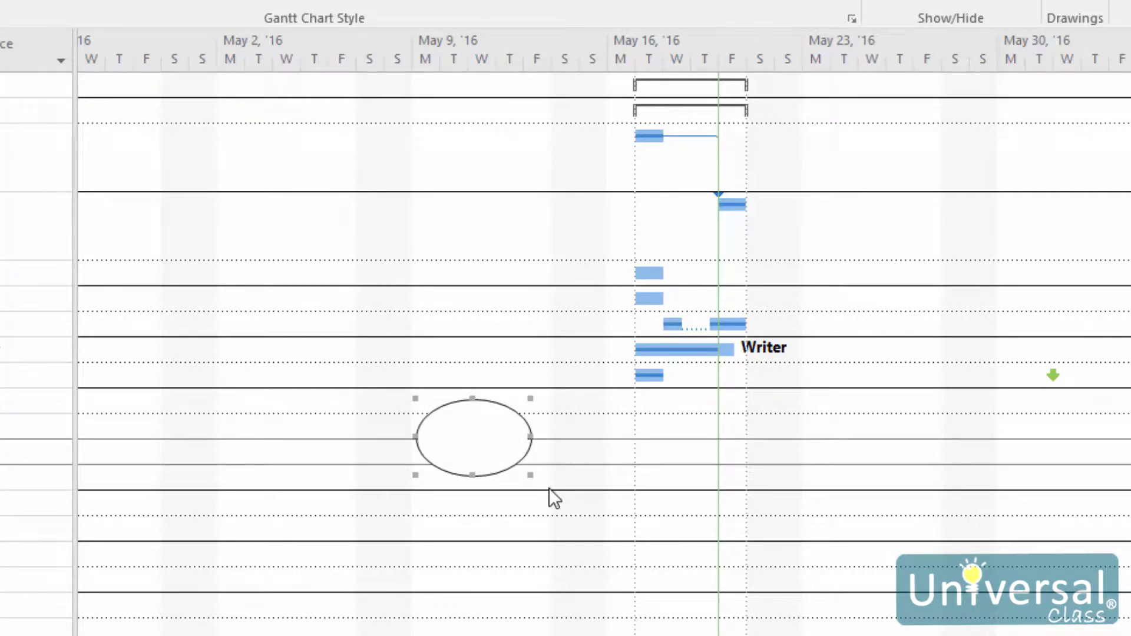
{"action": "left_click", "coordinate": [575, 426]}
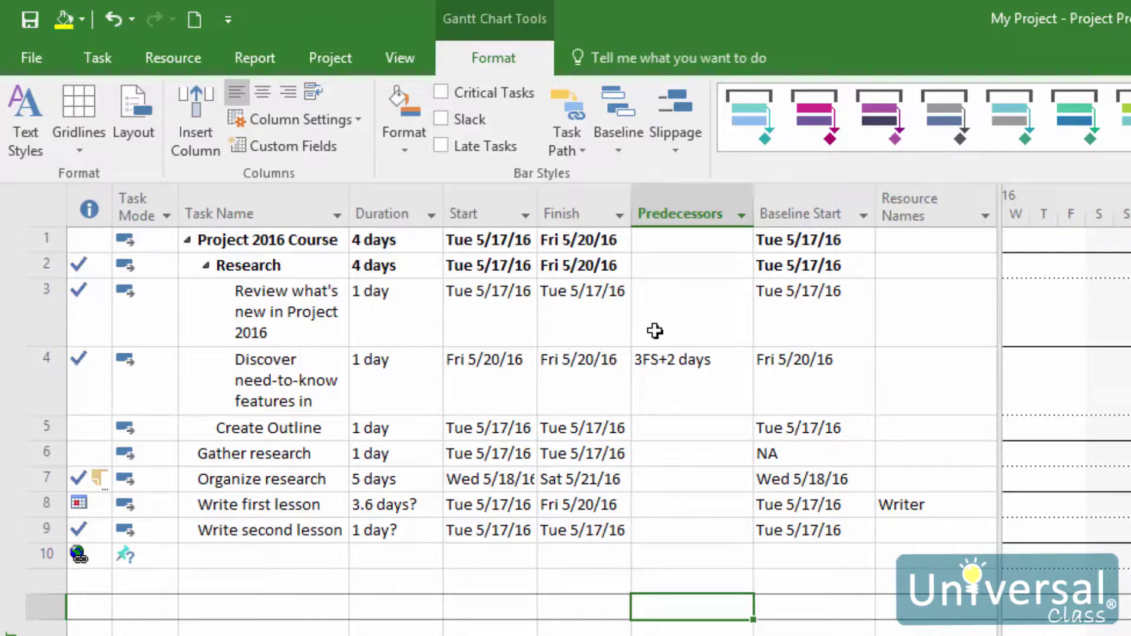
{"action": "left_click", "coordinate": [741, 216]}
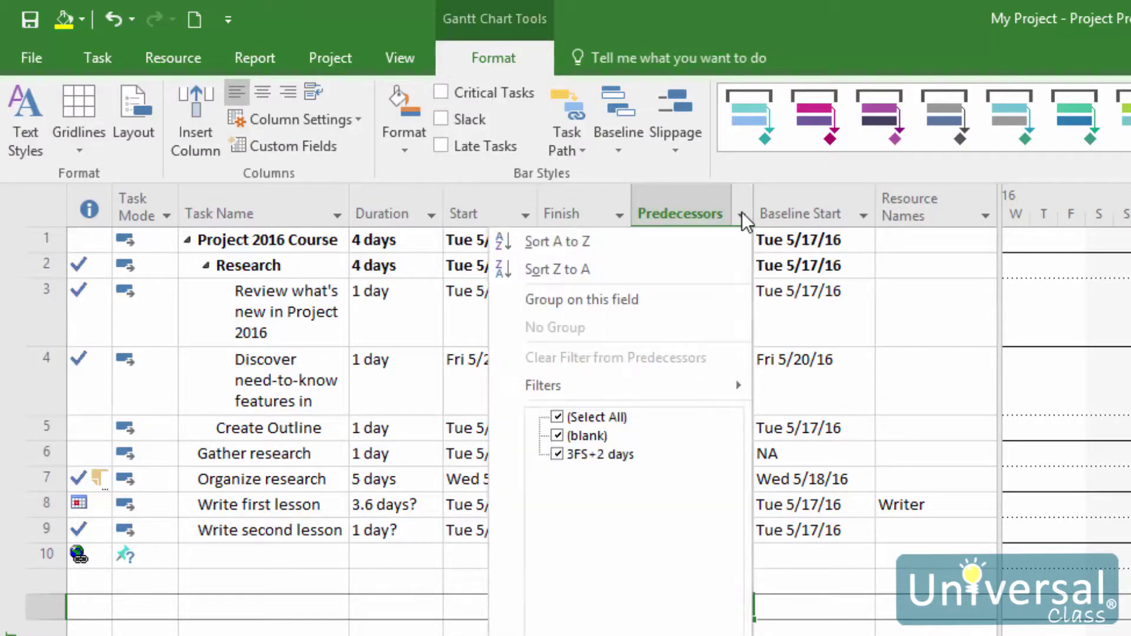
{"action": "left_click", "coordinate": [743, 215]}
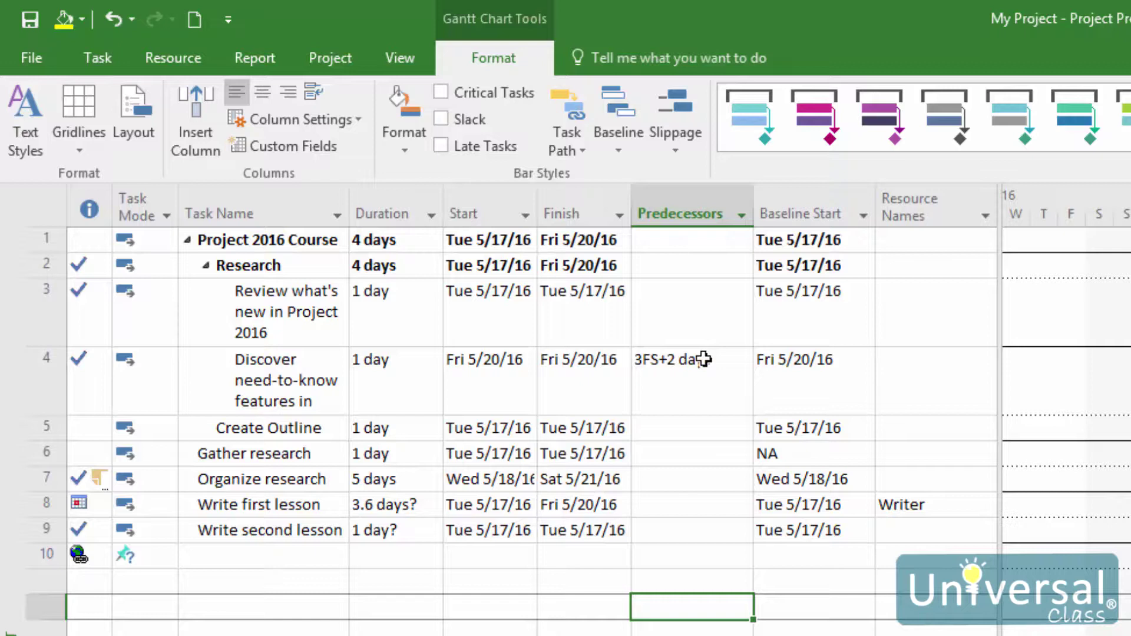
{"action": "left_click", "coordinate": [338, 215]}
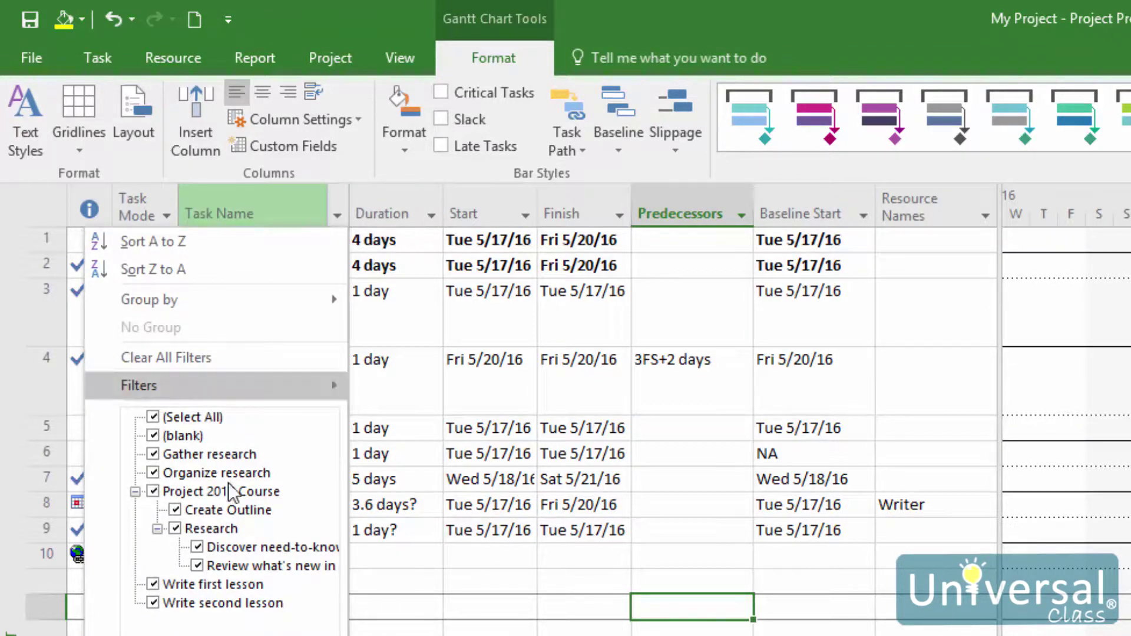
{"action": "mouse_move", "coordinate": [284, 394]}
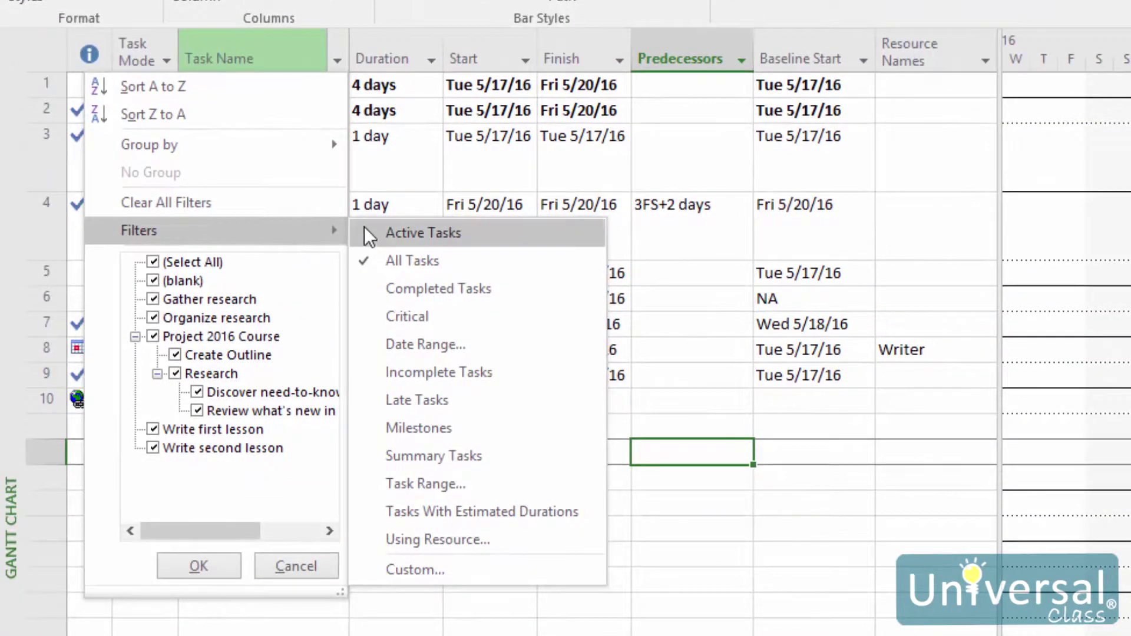
{"action": "left_click", "coordinate": [420, 572]}
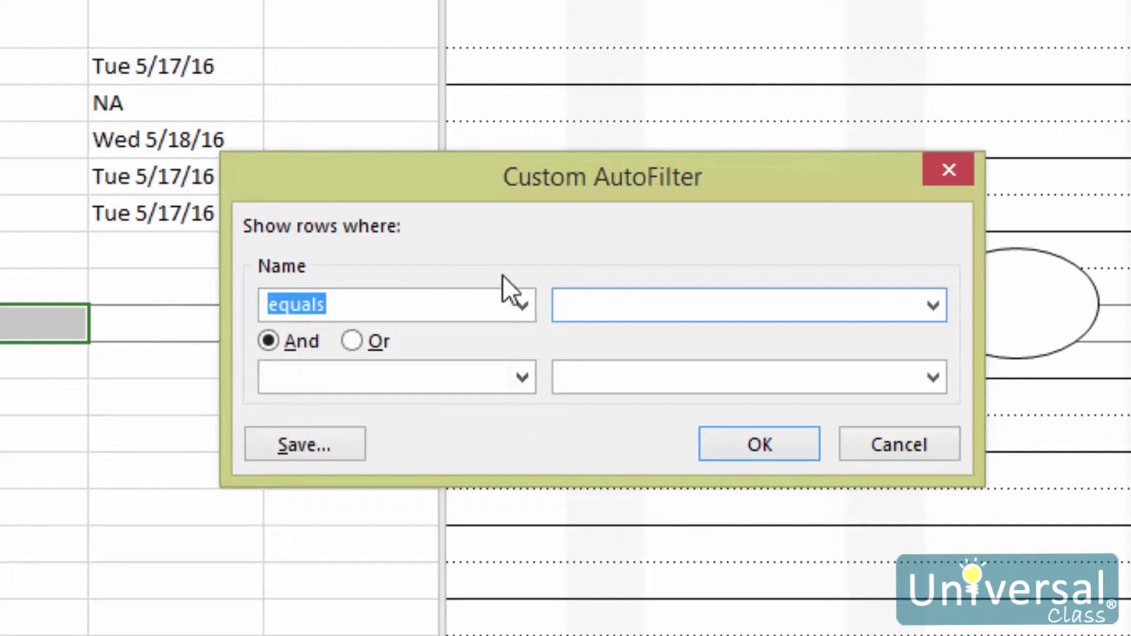
{"action": "left_click", "coordinate": [753, 446]}
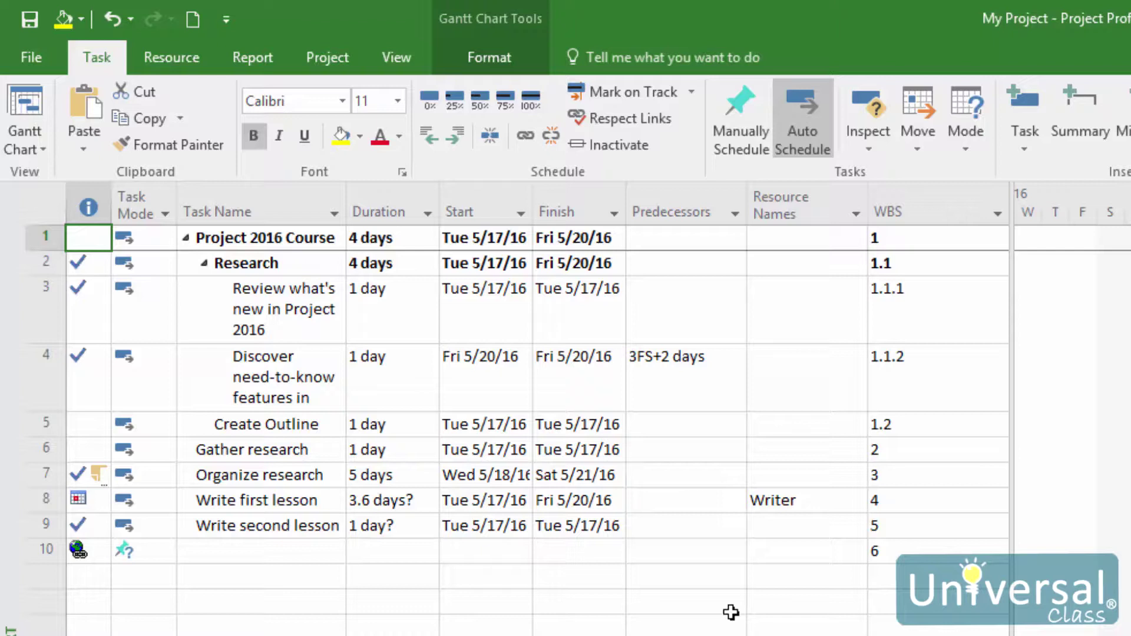
Open the More Filters dialog from the View tab's Filter list
{"action": "left_click", "coordinate": [398, 67]}
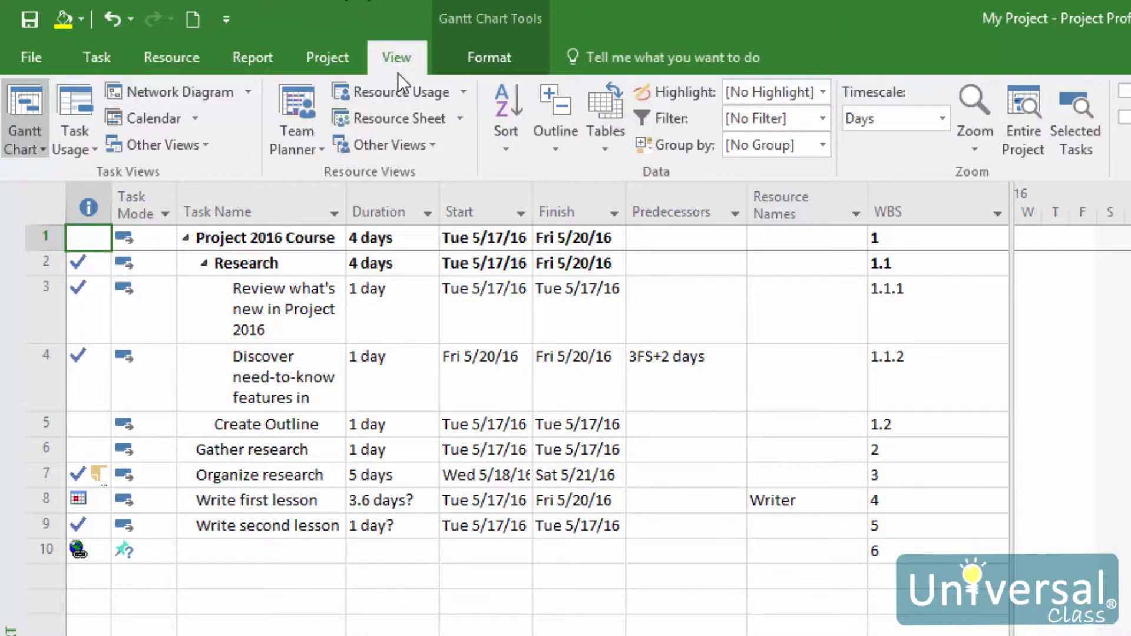
{"action": "left_click", "coordinate": [822, 120]}
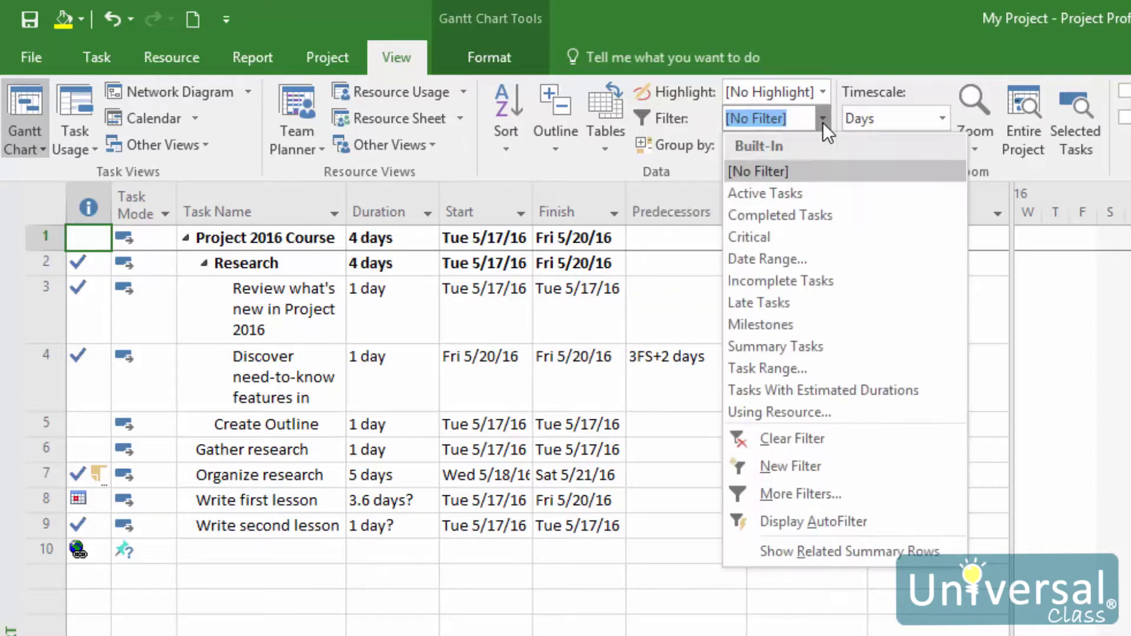
{"action": "left_click", "coordinate": [837, 493]}
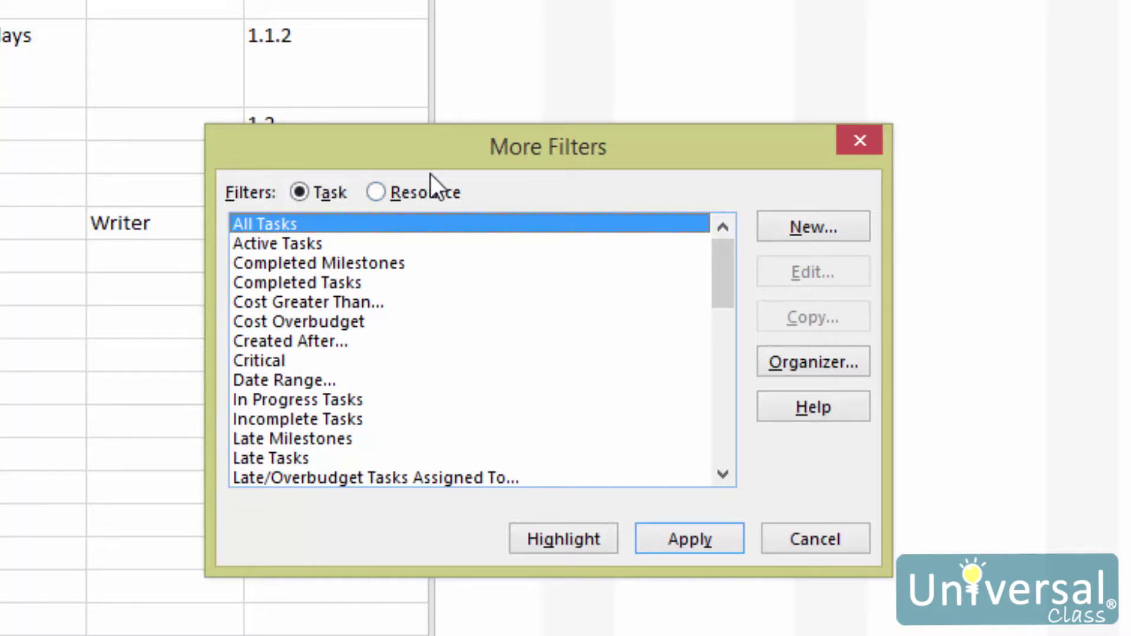
Create a new filter named Filter 1 with the condition Actual Cost is greater than
{"action": "left_click", "coordinate": [834, 225]}
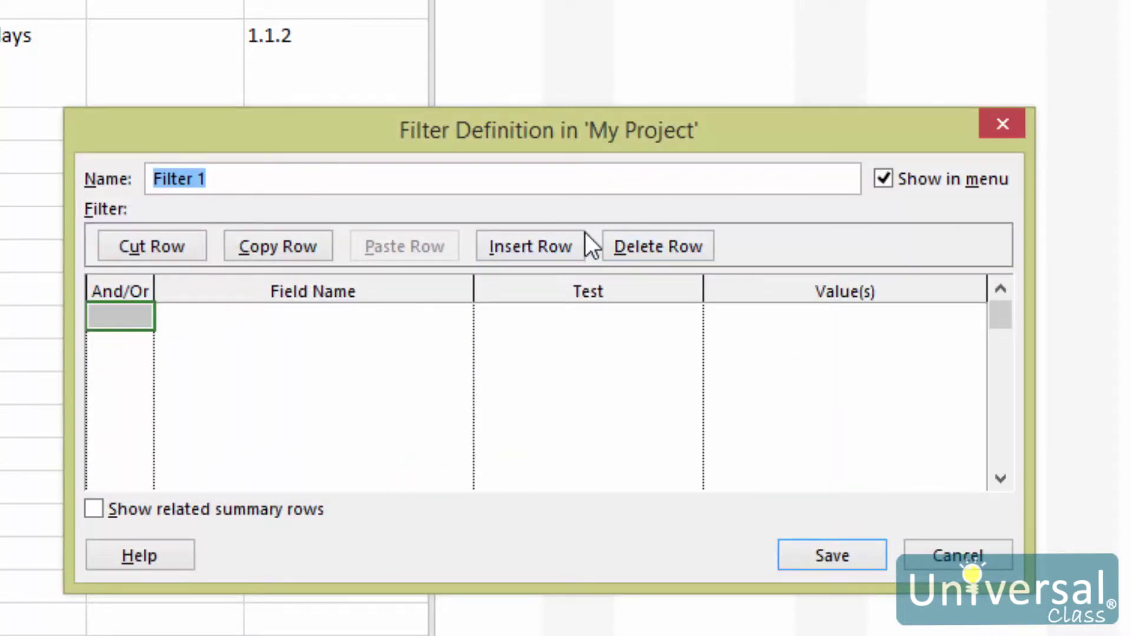
{"action": "left_click", "coordinate": [258, 183]}
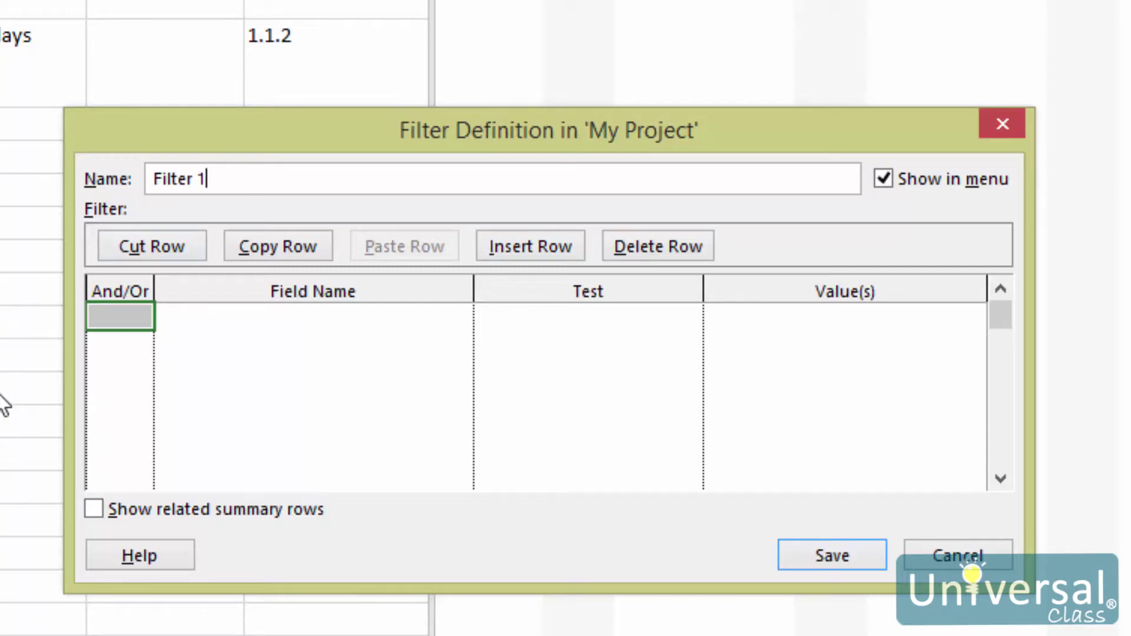
{"action": "left_click", "coordinate": [205, 318]}
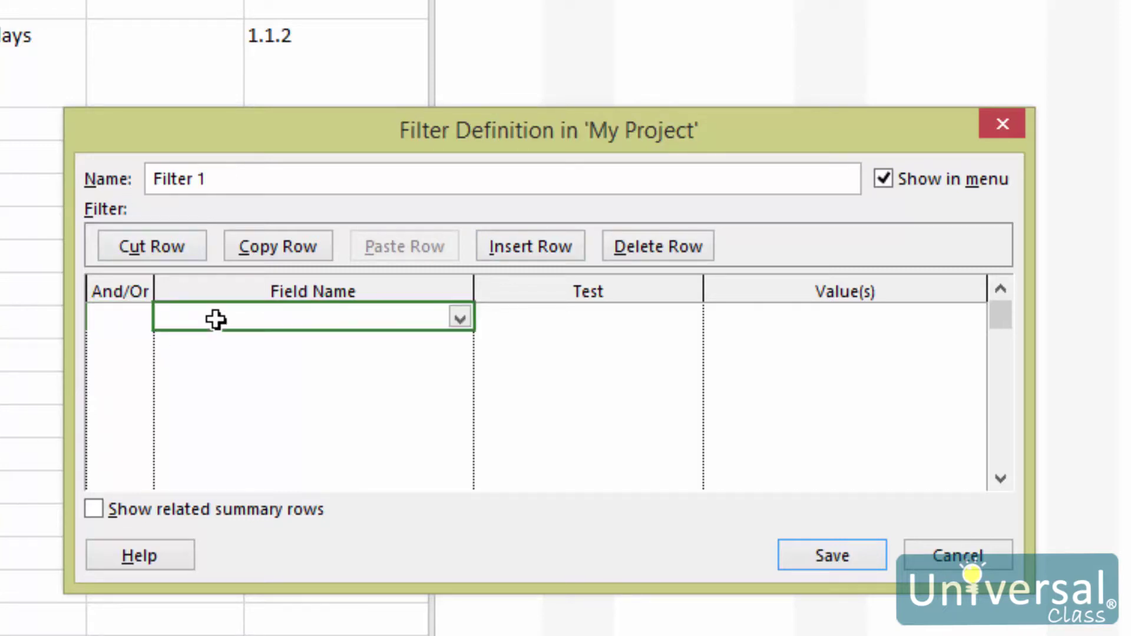
{"action": "left_click", "coordinate": [459, 319]}
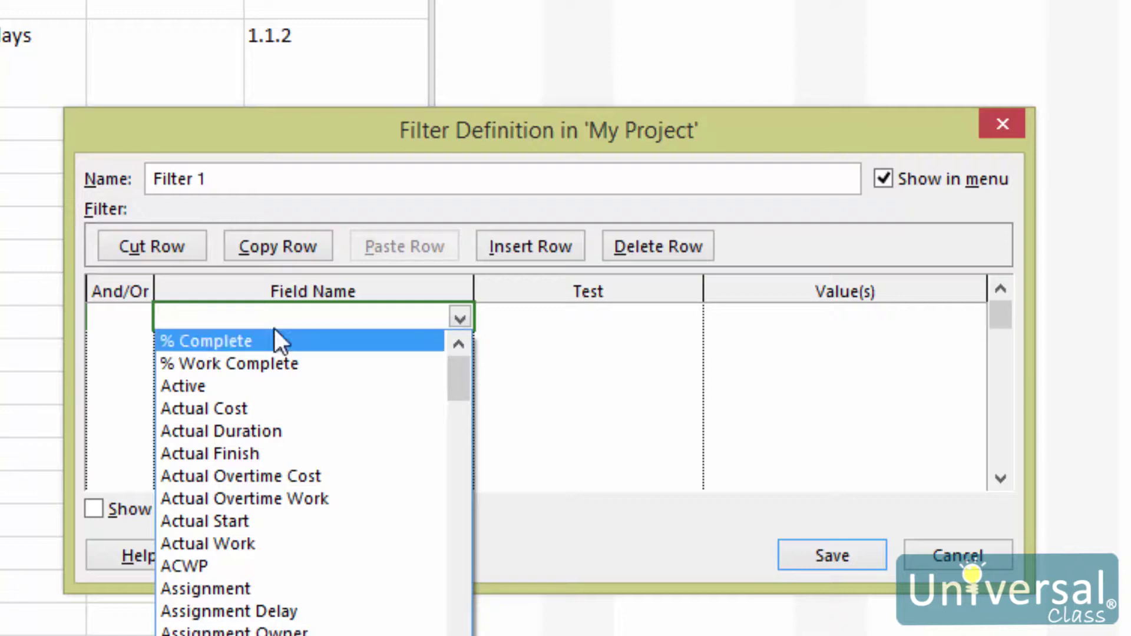
{"action": "left_click", "coordinate": [264, 408]}
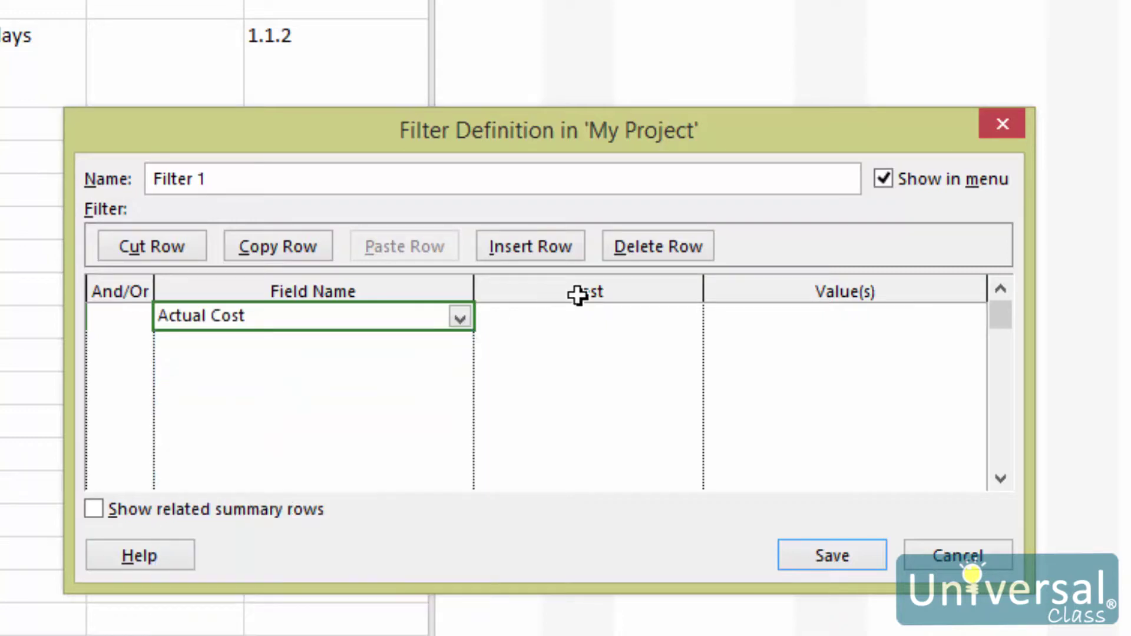
{"action": "left_click", "coordinate": [600, 315]}
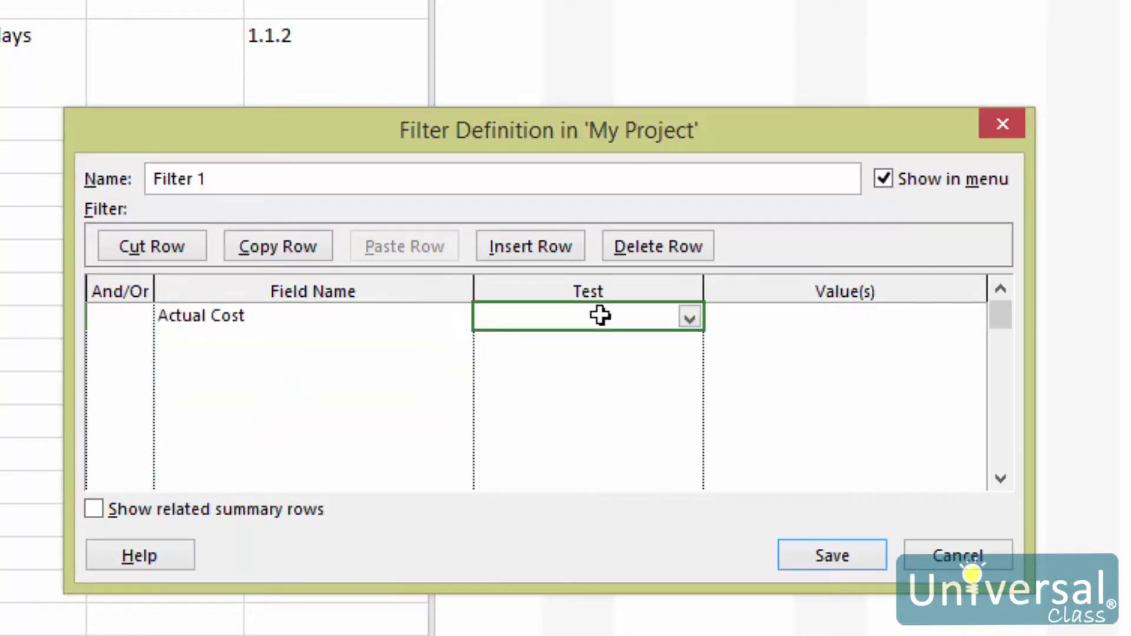
{"action": "left_click", "coordinate": [689, 318]}
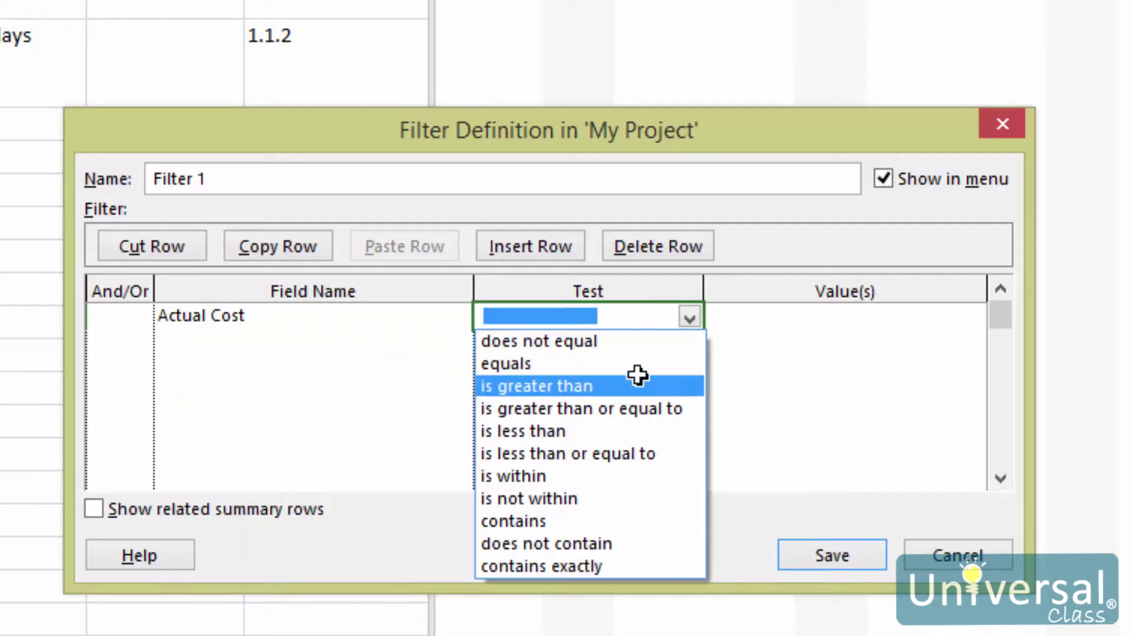
{"action": "left_click", "coordinate": [613, 386]}
Enter 100 as the condition's comparison value and save Filter 1
{"action": "left_click", "coordinate": [813, 318]}
{"action": "left_click", "coordinate": [973, 319]}
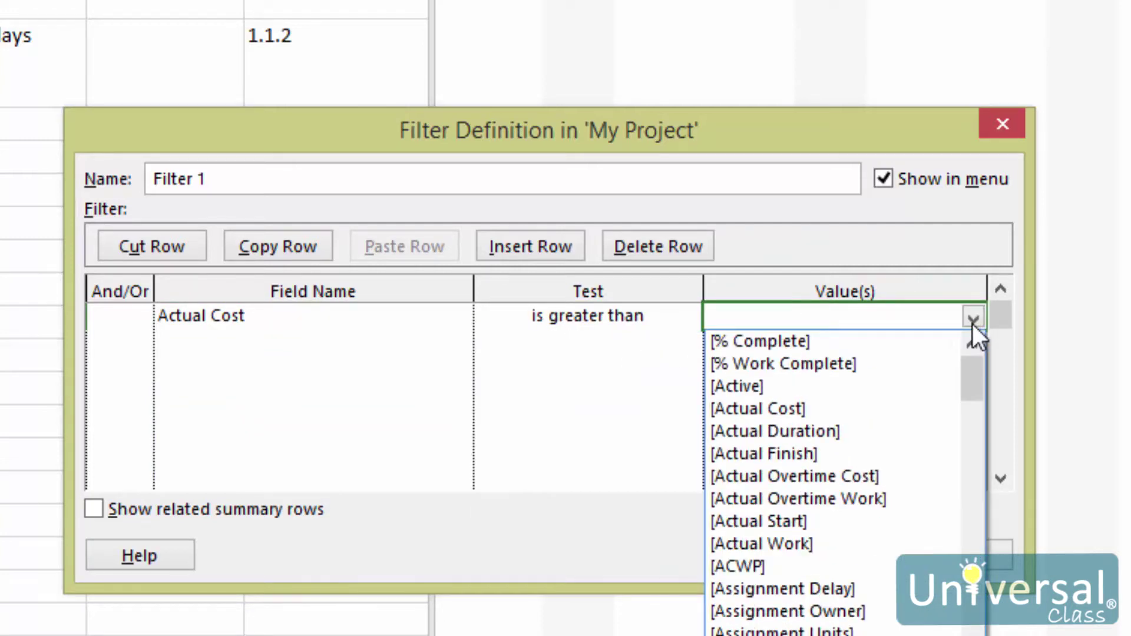
{"action": "left_click", "coordinate": [973, 320]}
{"action": "type", "text": "100"}
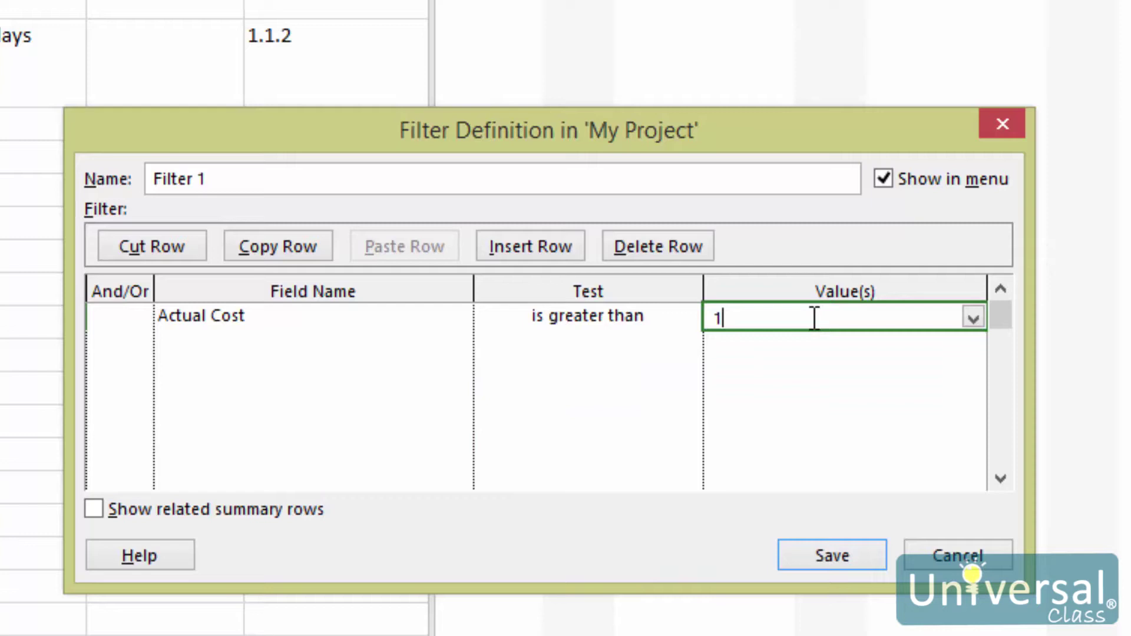
{"action": "left_click", "coordinate": [212, 346]}
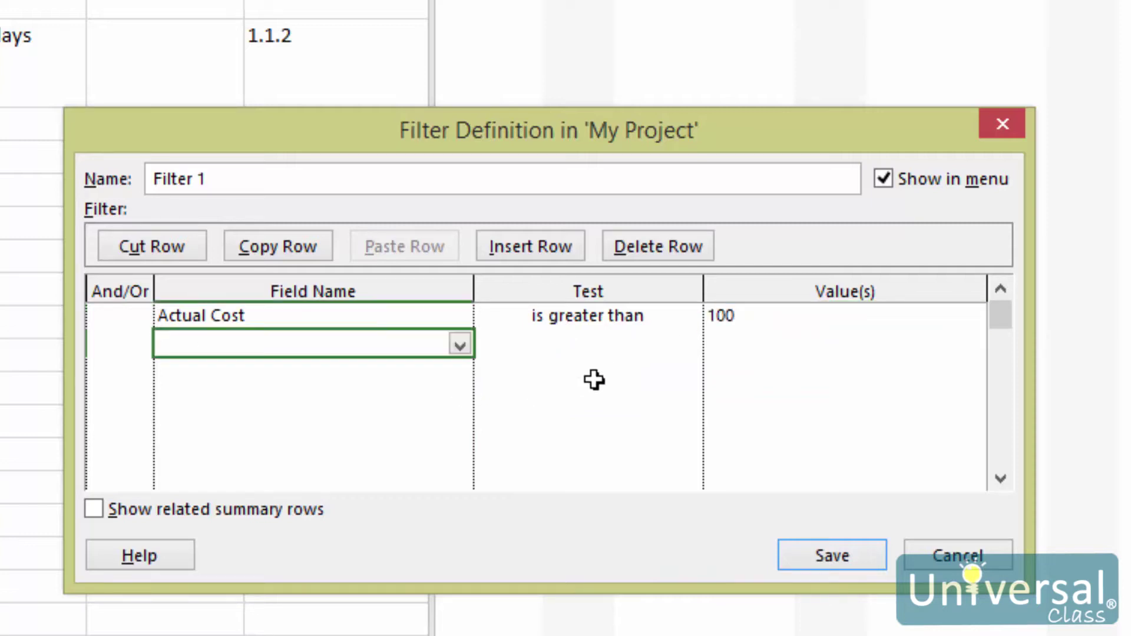
{"action": "left_click", "coordinate": [628, 311]}
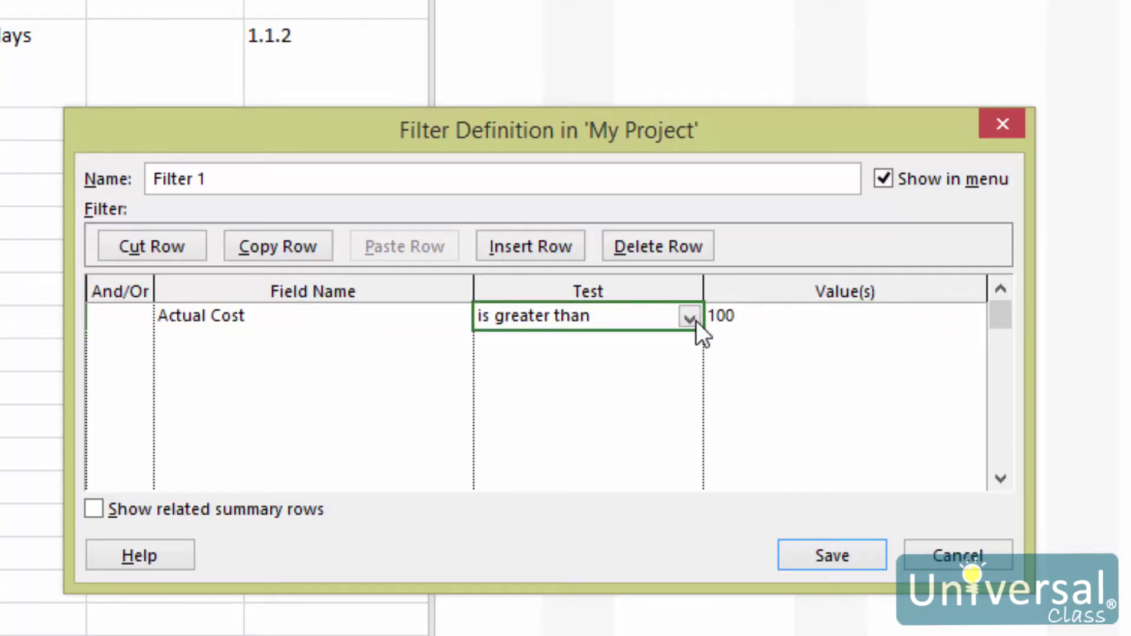
{"action": "left_click", "coordinate": [806, 317]}
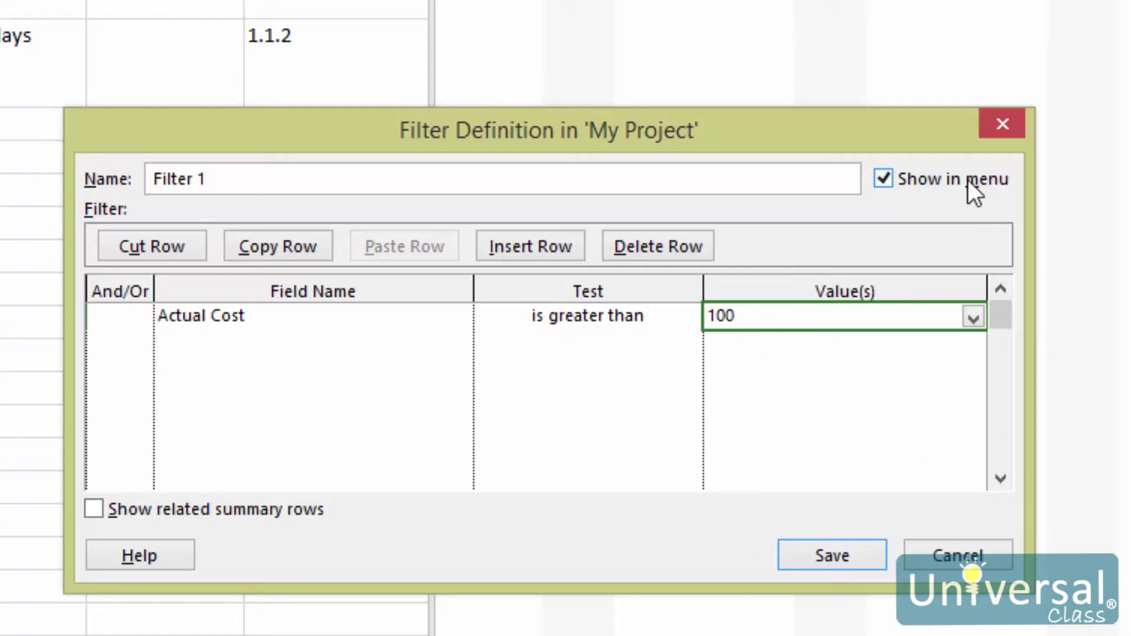
{"action": "left_click", "coordinate": [826, 550]}
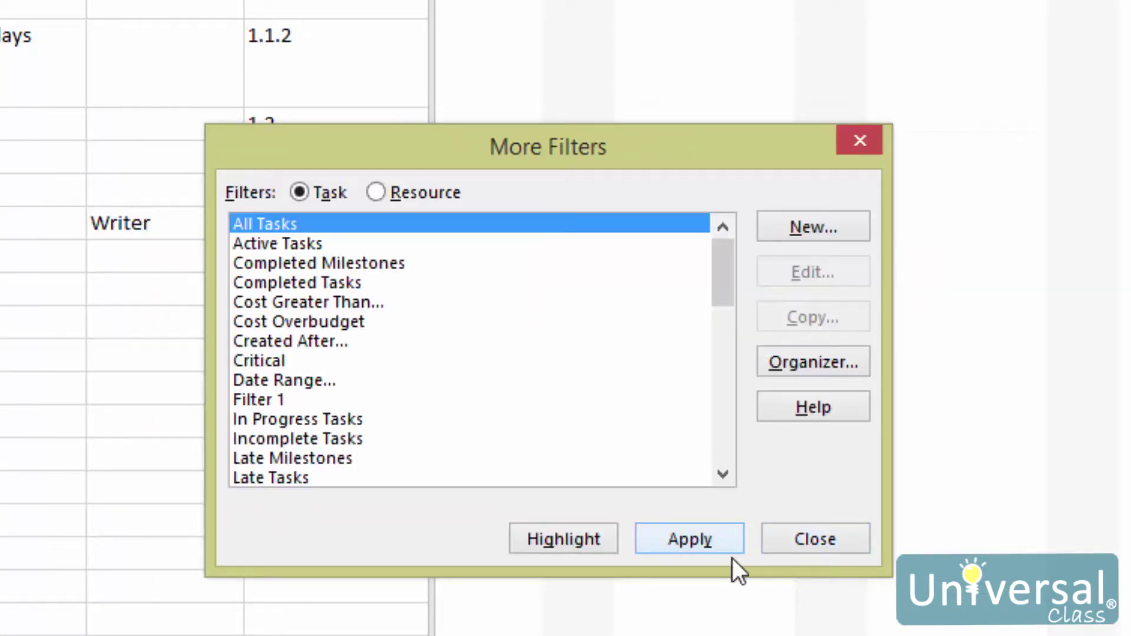
Close More Filters, group tasks by Active vs. Inactive, then revert to [No Group]
{"action": "left_click", "coordinate": [832, 541]}
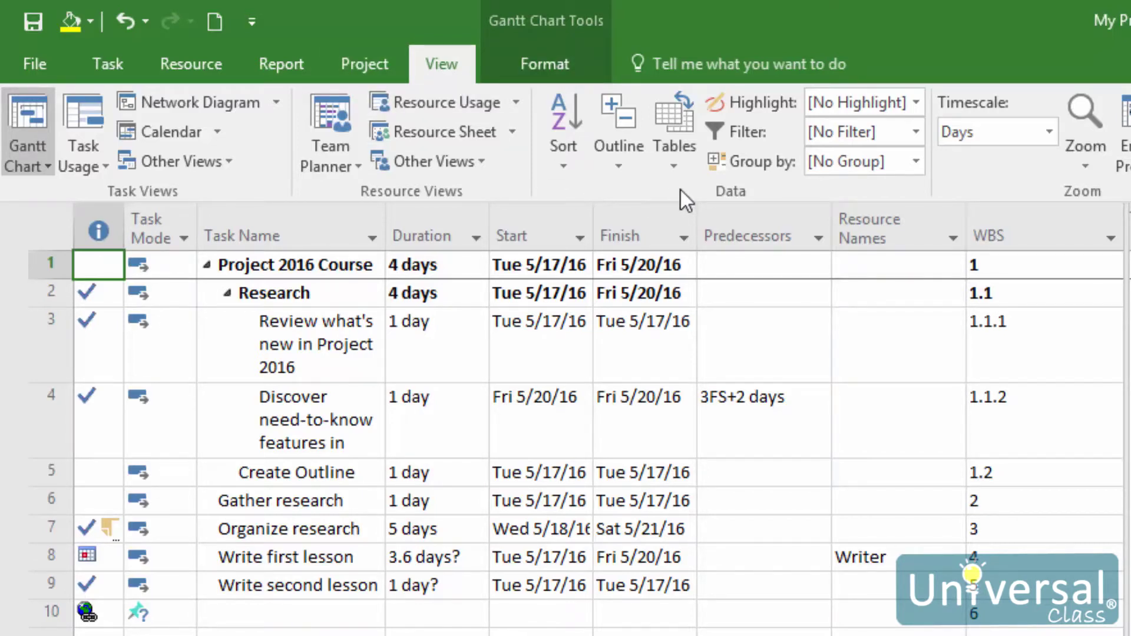
{"action": "left_click", "coordinate": [917, 162]}
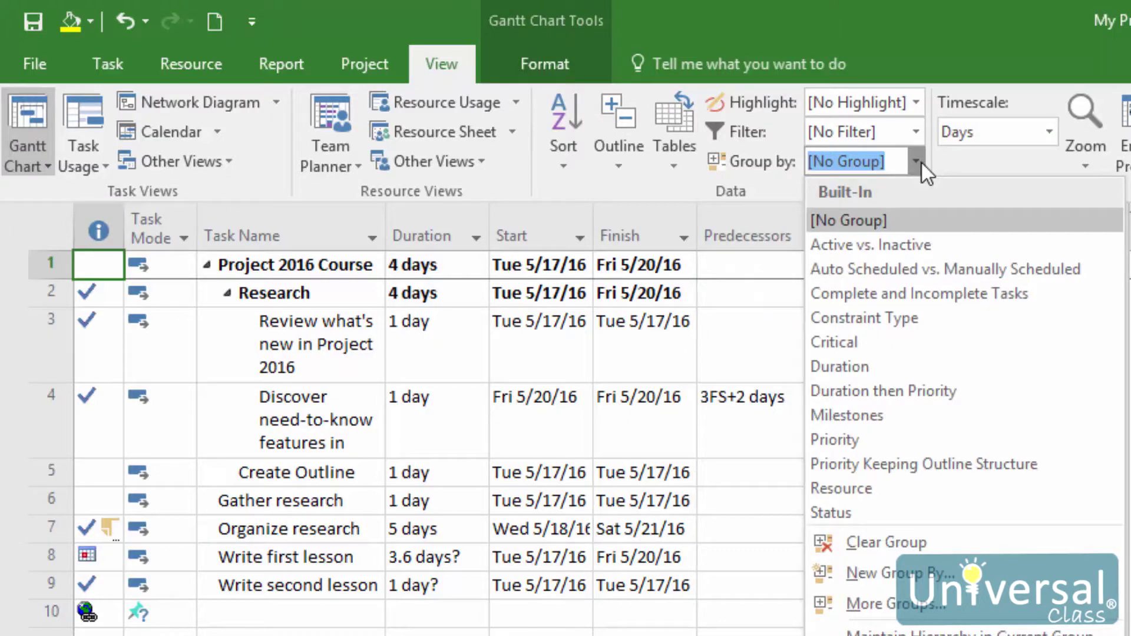
{"action": "left_click", "coordinate": [907, 243]}
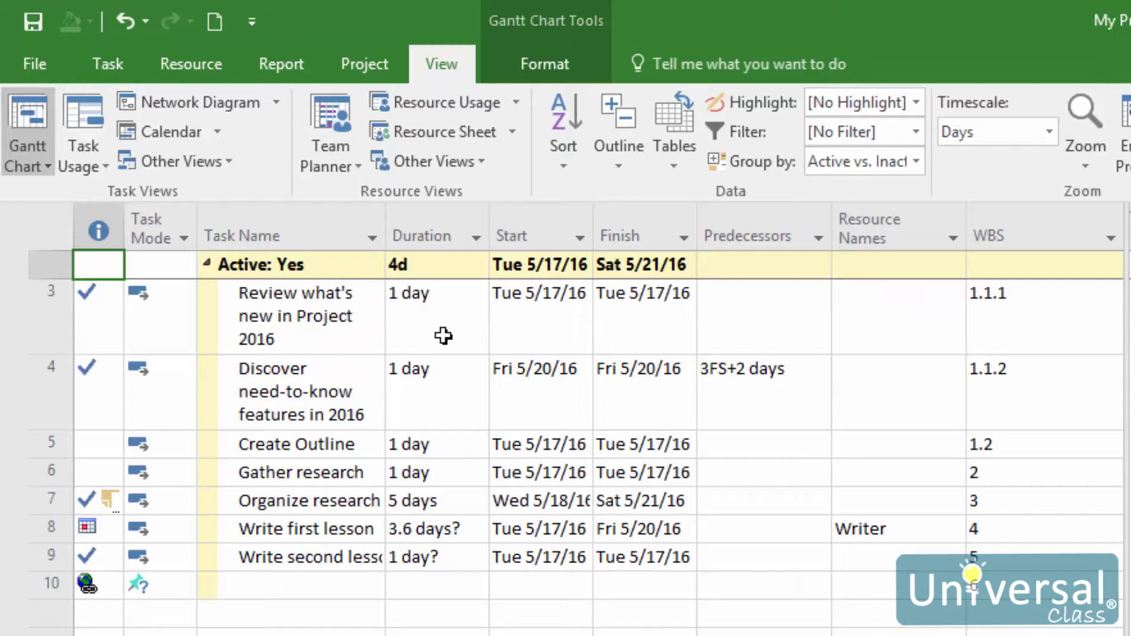
{"action": "left_click", "coordinate": [914, 165]}
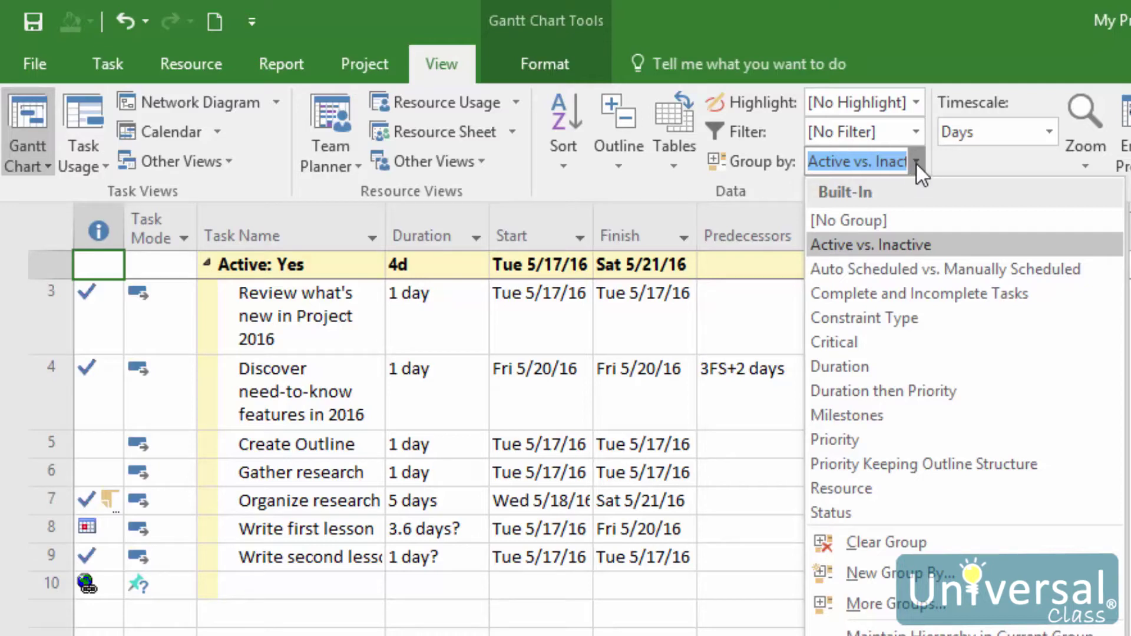
{"action": "left_click", "coordinate": [893, 220]}
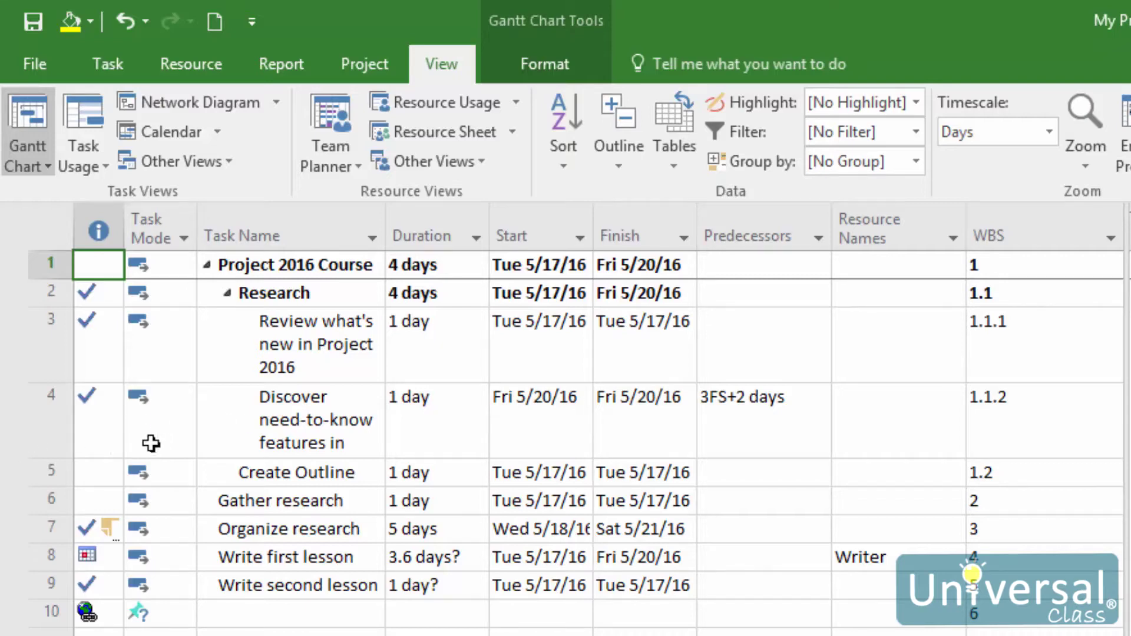
Start a new custom group in More Groups and set its Group By field to Assignment
{"action": "left_click", "coordinate": [916, 161]}
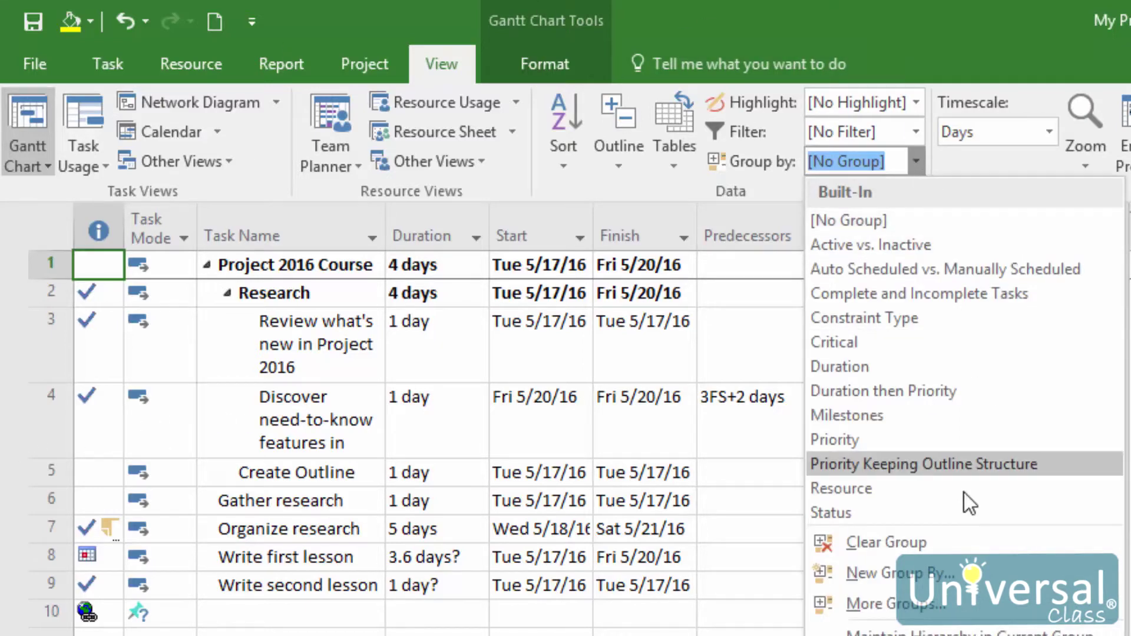
{"action": "left_click", "coordinate": [937, 610]}
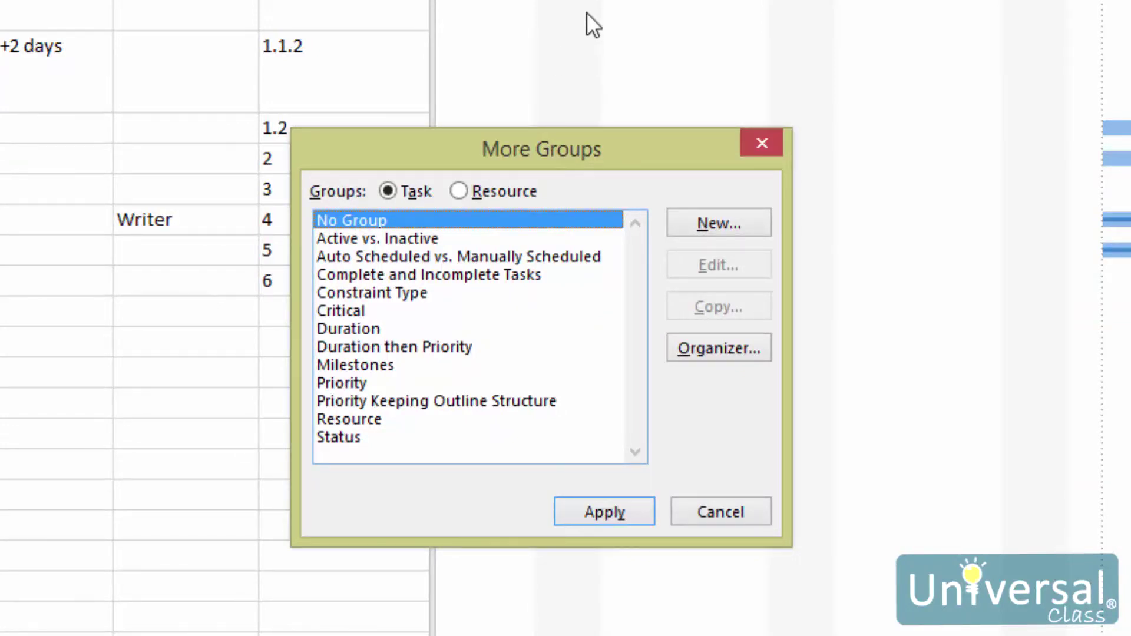
{"action": "left_click", "coordinate": [713, 224]}
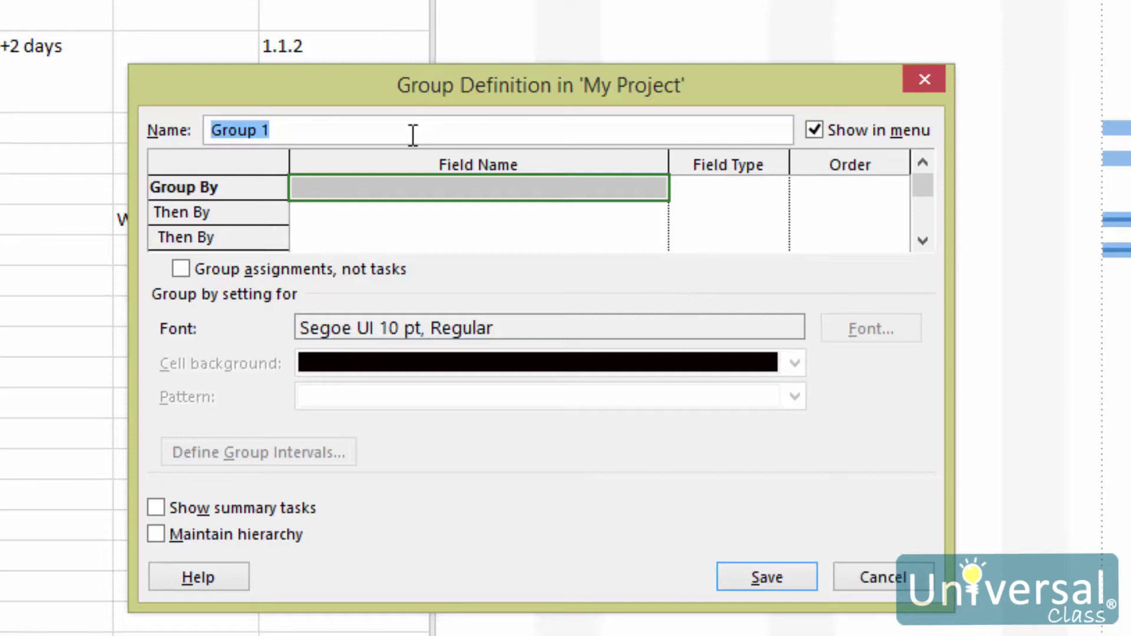
{"action": "left_click", "coordinate": [461, 187]}
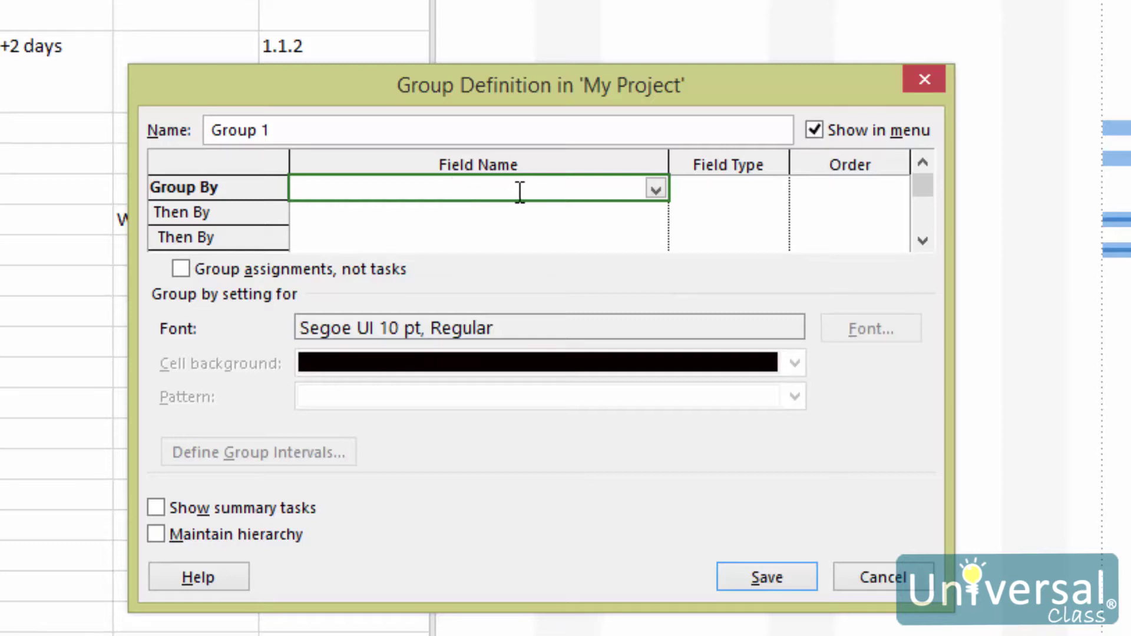
{"action": "left_click", "coordinate": [655, 189]}
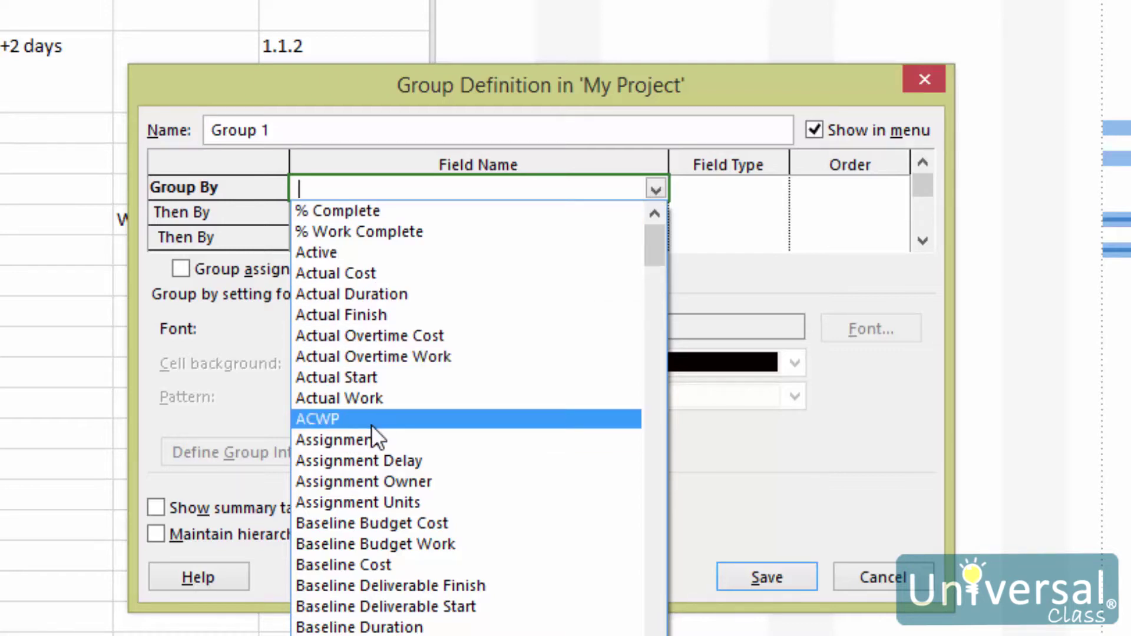
{"action": "left_click", "coordinate": [371, 440]}
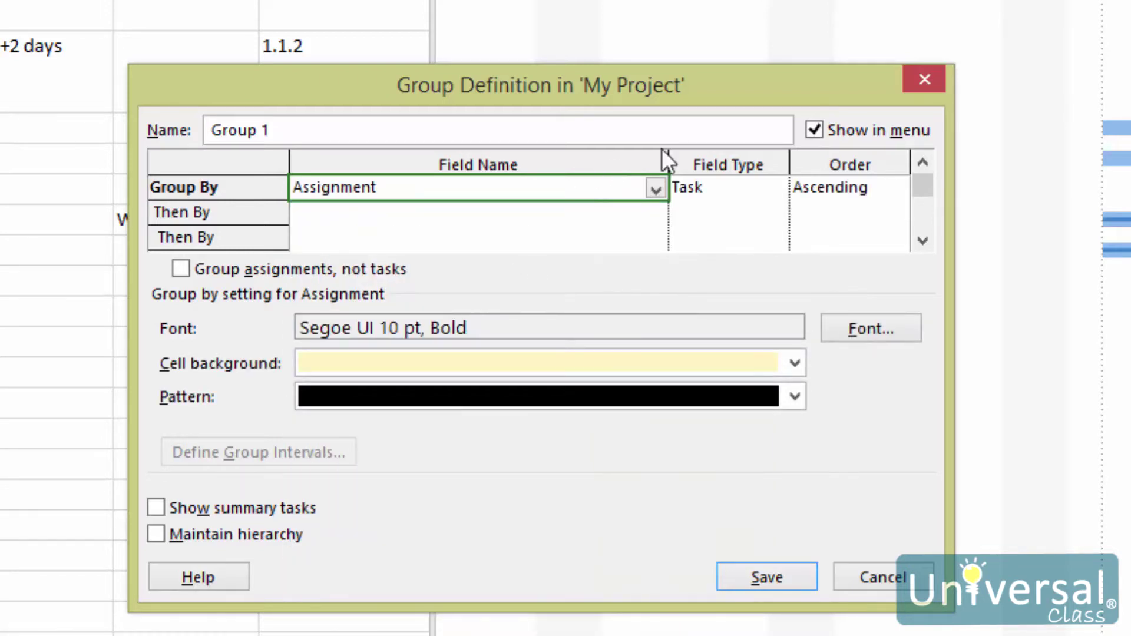
Keep Ascending order with task grouping, then save Group 1
{"action": "left_click", "coordinate": [752, 184]}
{"action": "left_click", "coordinate": [831, 186]}
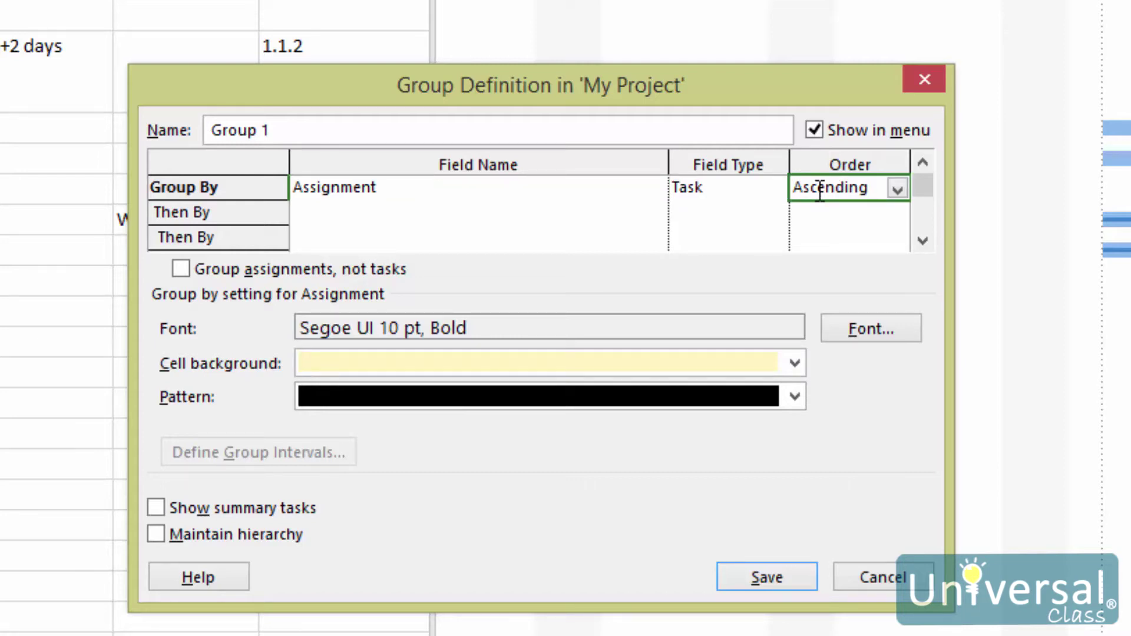
{"action": "left_click", "coordinate": [364, 212]}
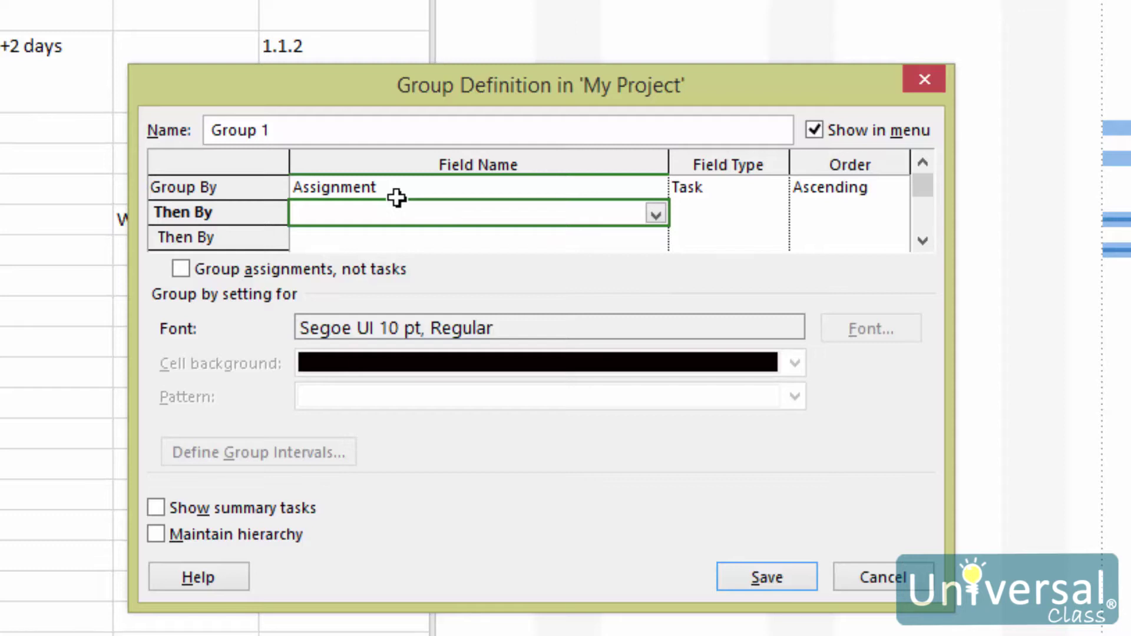
{"action": "left_click", "coordinate": [303, 269]}
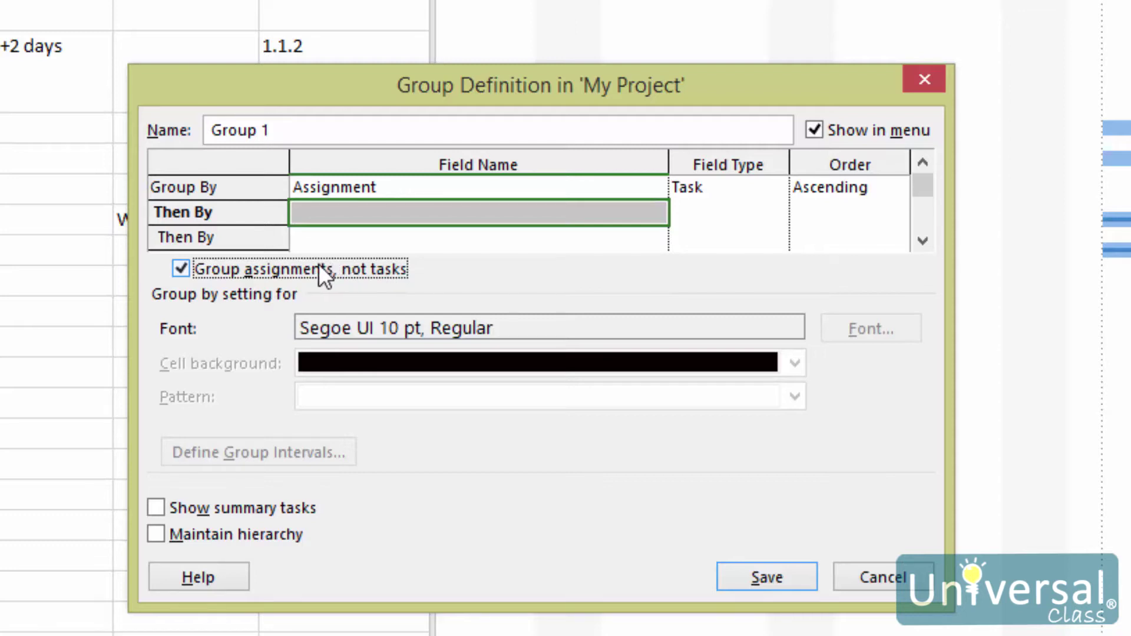
{"action": "left_click", "coordinate": [319, 267]}
{"action": "left_click", "coordinate": [457, 190]}
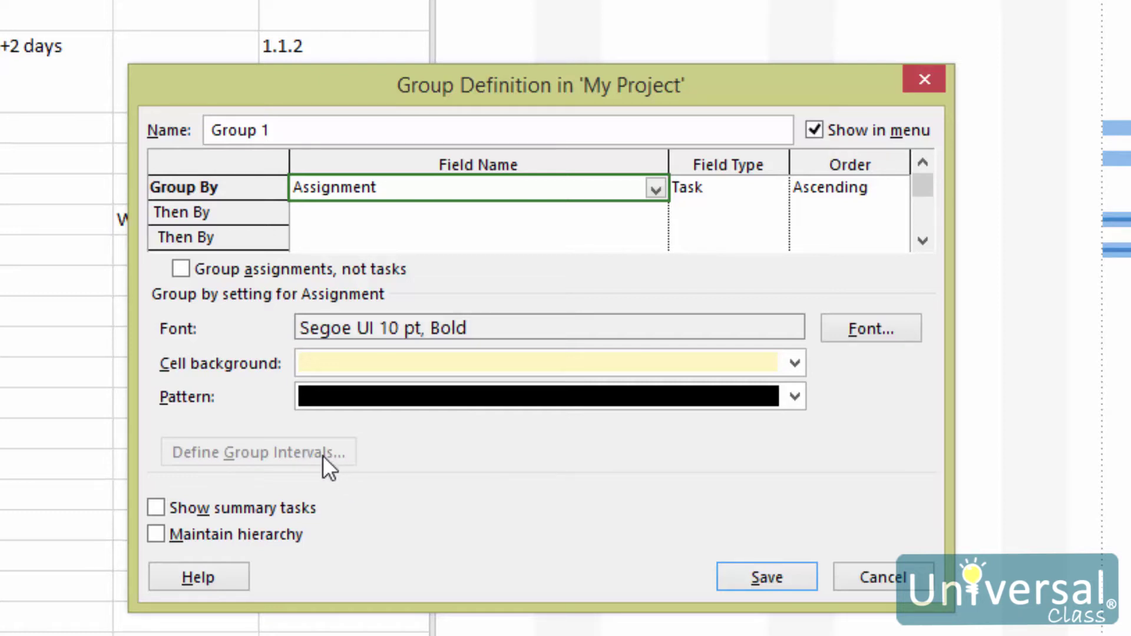
{"action": "left_click", "coordinate": [781, 577]}
{"action": "left_click", "coordinate": [695, 511]}
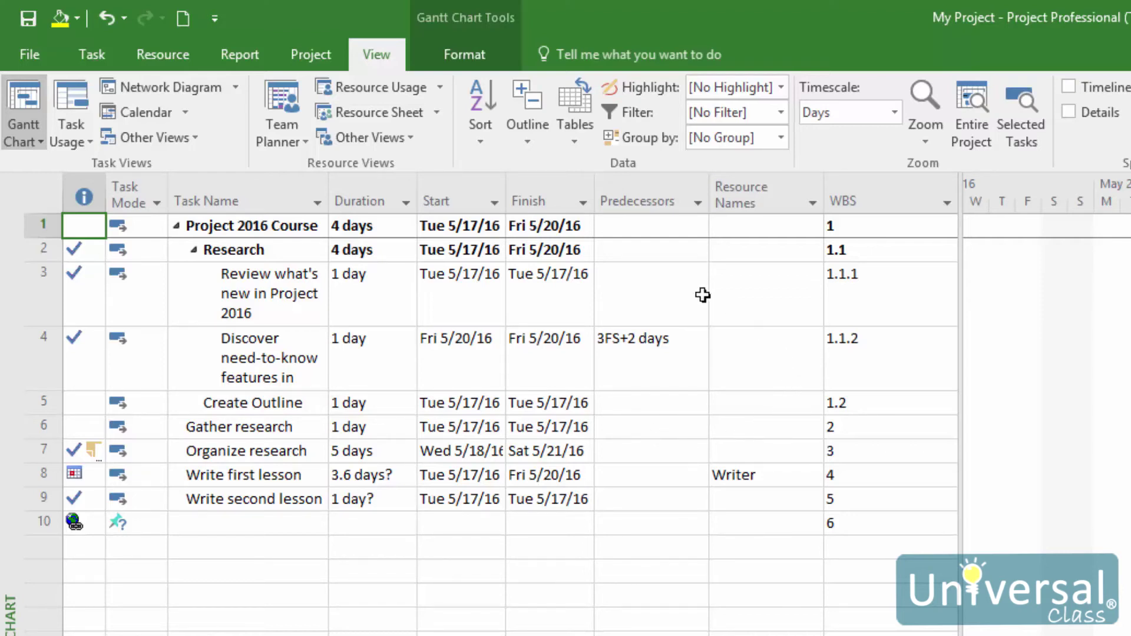
Set up Save As as a Project Template in Documents, appending 'Template' to the file name
{"action": "left_click", "coordinate": [36, 57]}
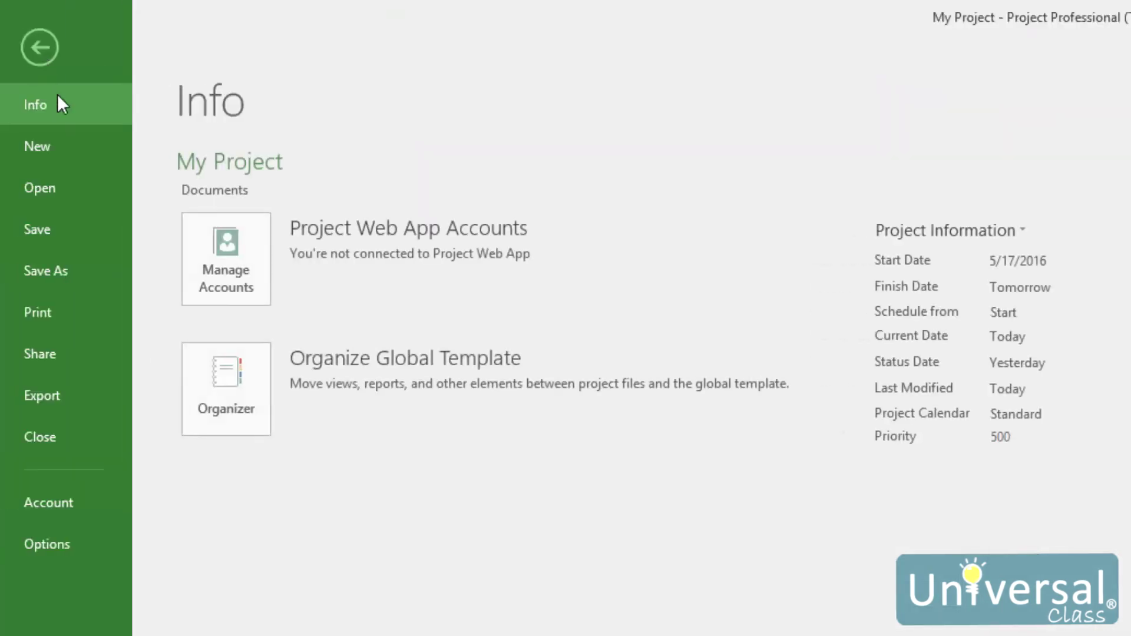
{"action": "left_click", "coordinate": [71, 279]}
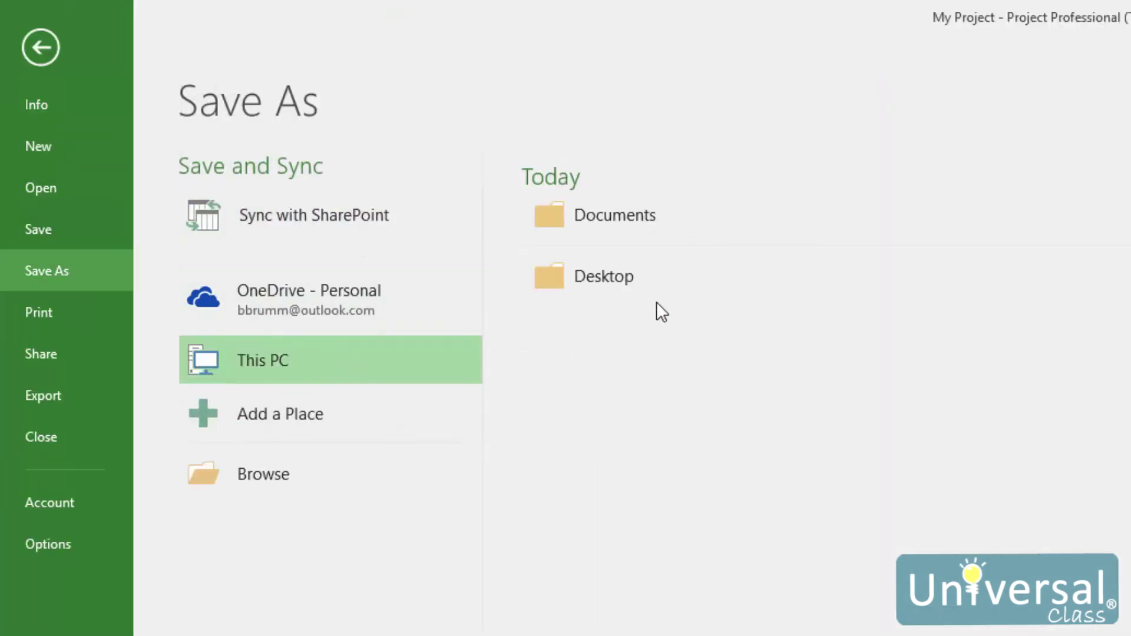
{"action": "left_click", "coordinate": [660, 278]}
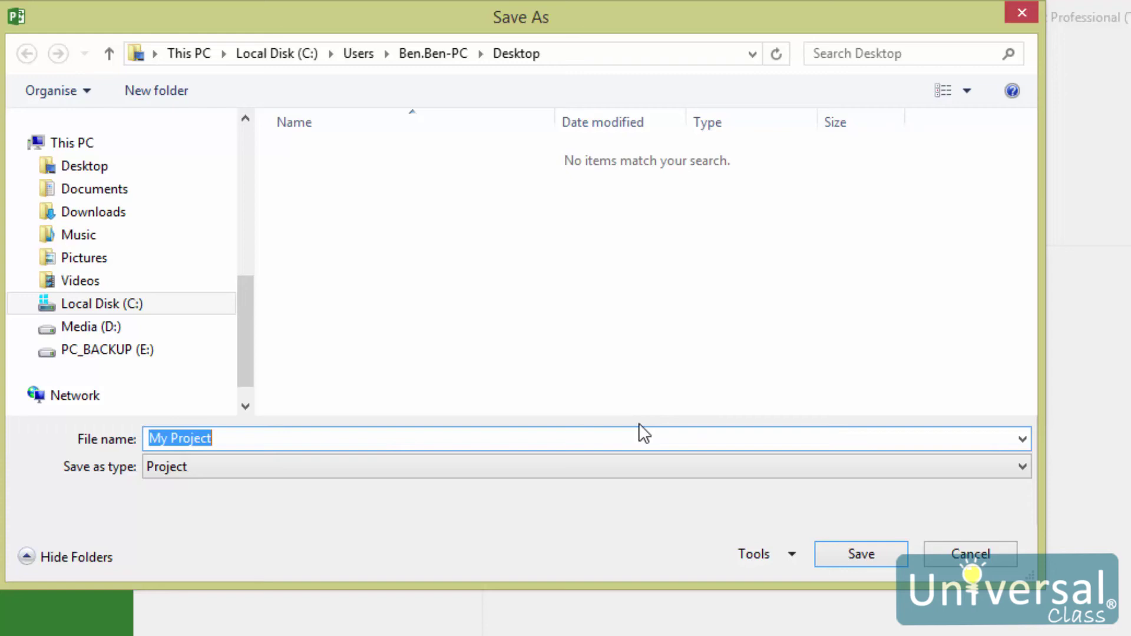
{"action": "left_click", "coordinate": [429, 465]}
{"action": "left_click", "coordinate": [264, 524]}
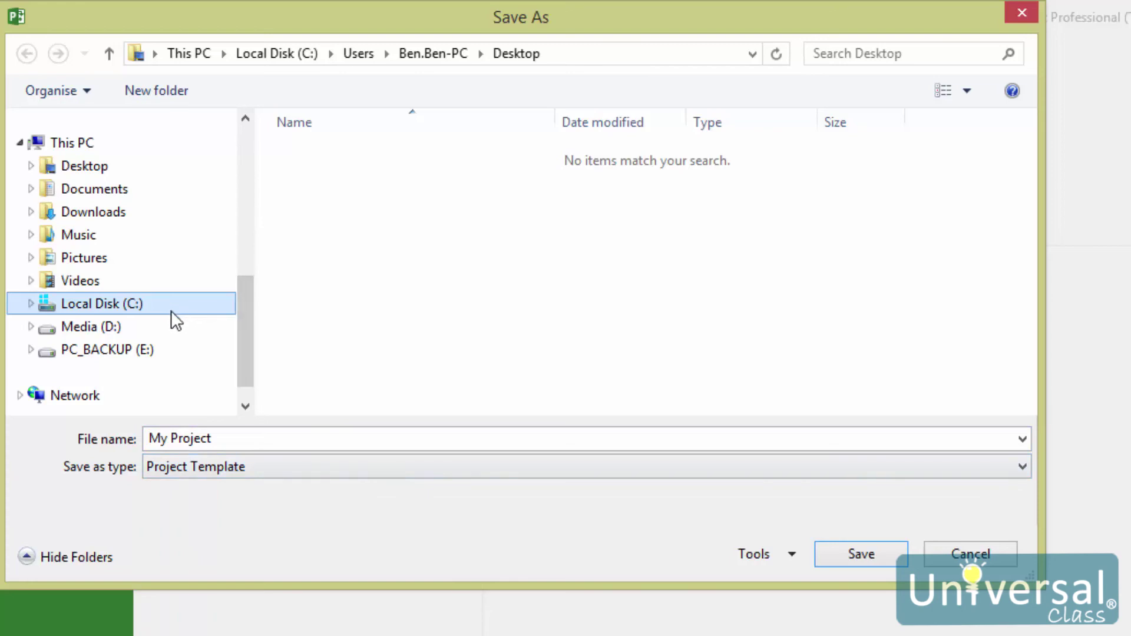
{"action": "left_click", "coordinate": [180, 326]}
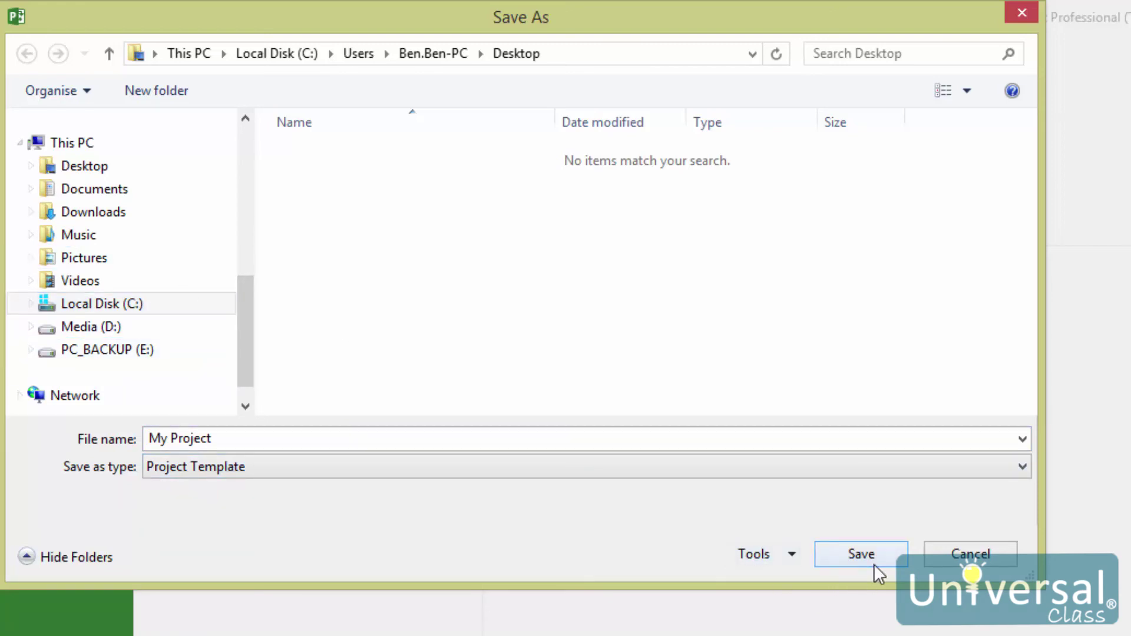
{"action": "left_click", "coordinate": [115, 190]}
{"action": "left_click", "coordinate": [283, 439]}
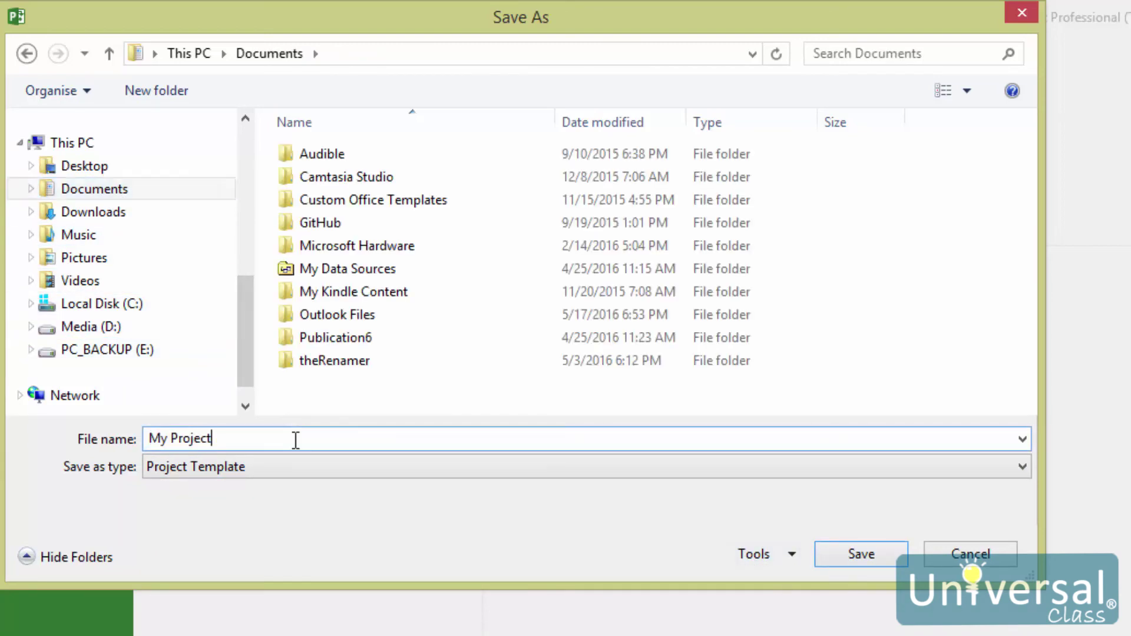
{"action": "type", "text": "Template"}
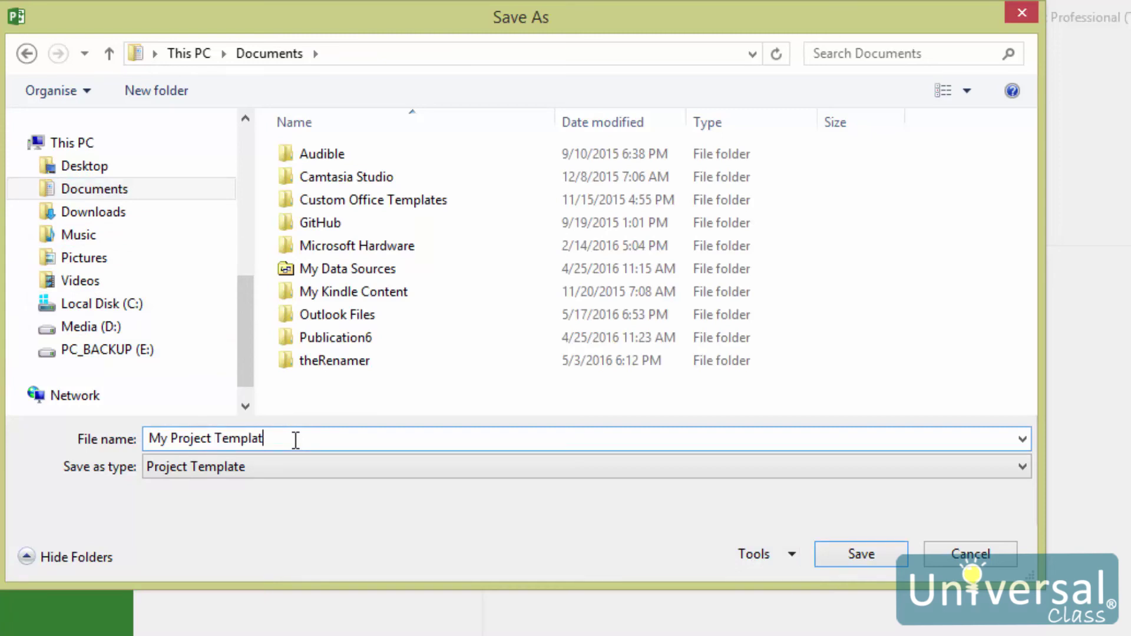
Save to bring up the Save As Template data-removal options
{"action": "left_click", "coordinate": [861, 555]}
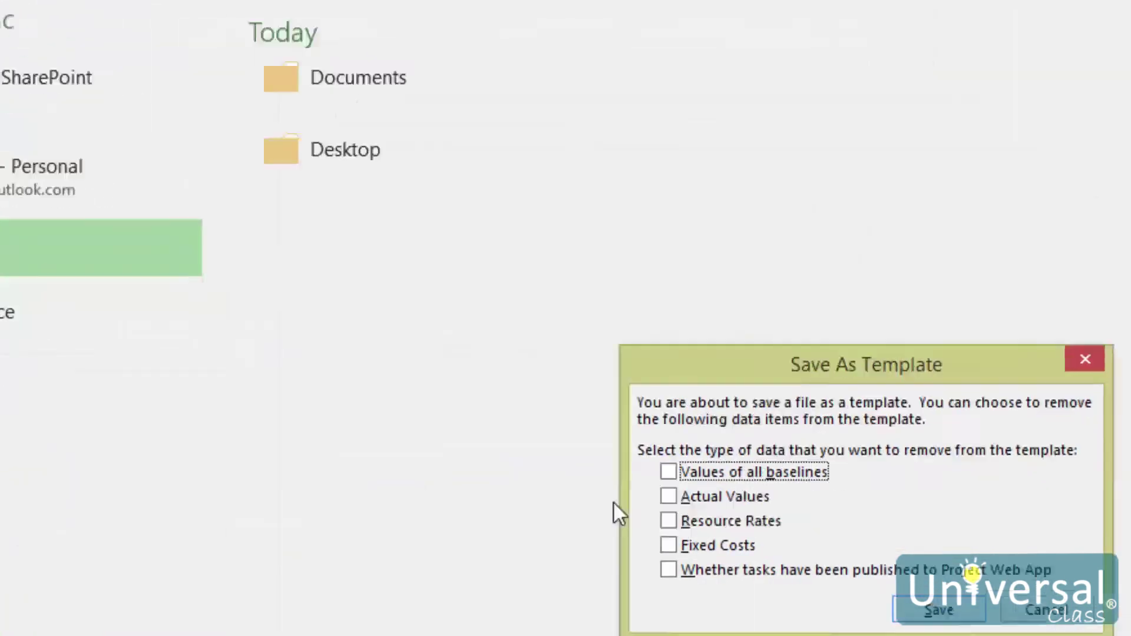